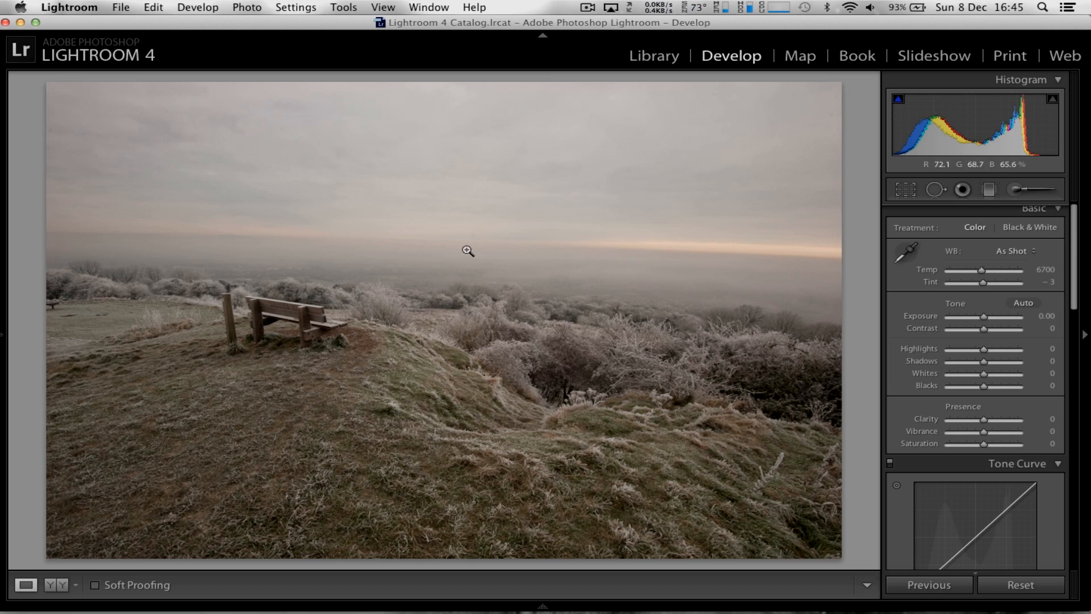
# Straighten the photo with the crop tool at an angle of −2.27 so the horizon is level, and apply the crop
pyautogui.click(907, 190)
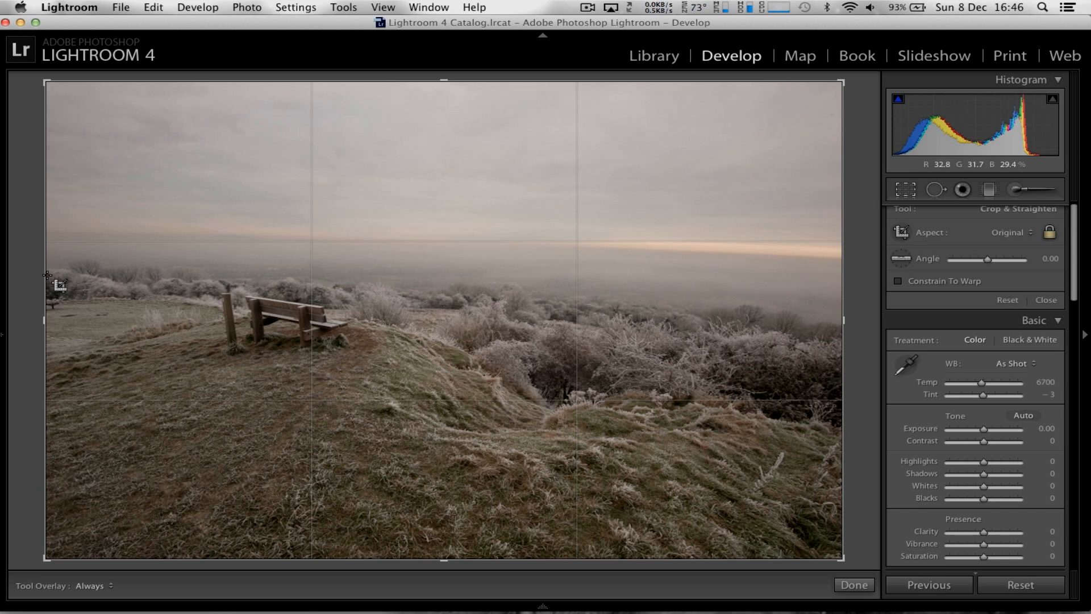
pyautogui.moveTo(30, 250); pyautogui.dragTo(24, 266)
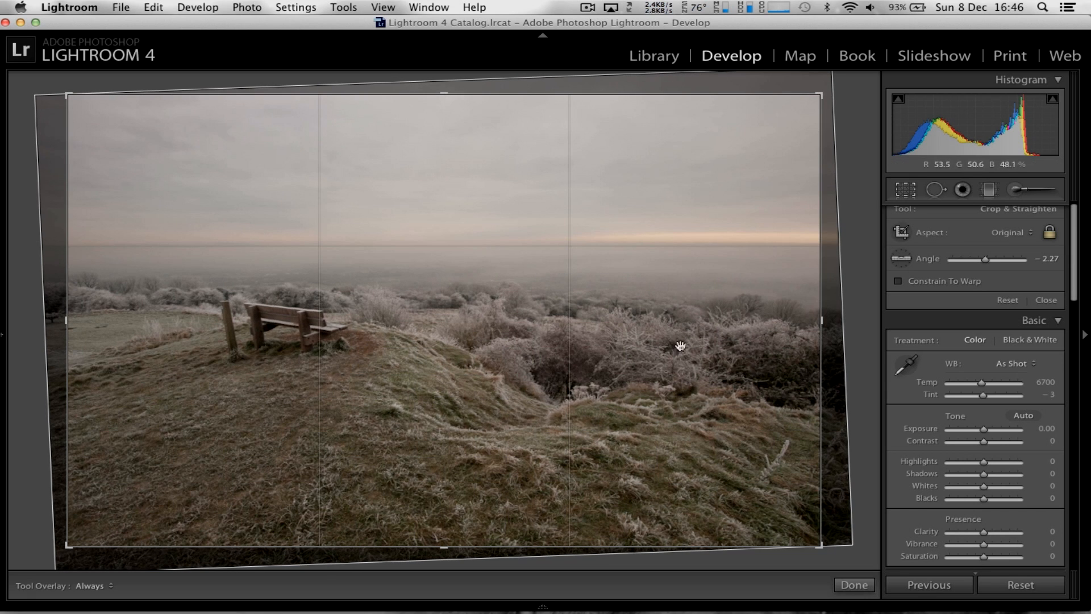
pyautogui.click(852, 584)
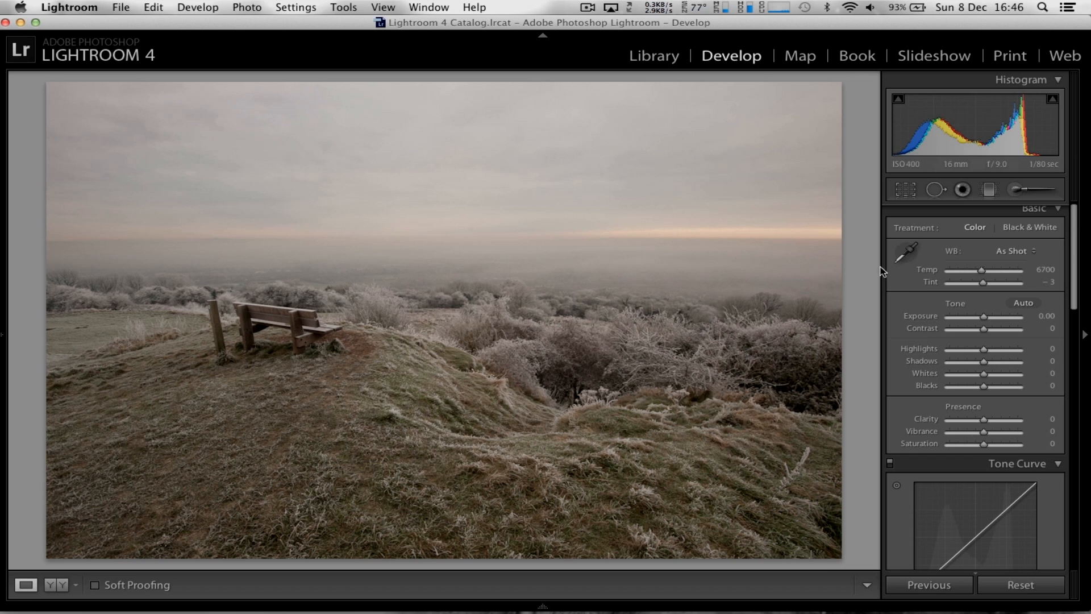
# Enable lens profile corrections for the Nikon lens, check the available profiles, and open the manual lens correction settings
pyautogui.scroll(-5, 903, 292)
pyautogui.scroll(-10, 903, 292)
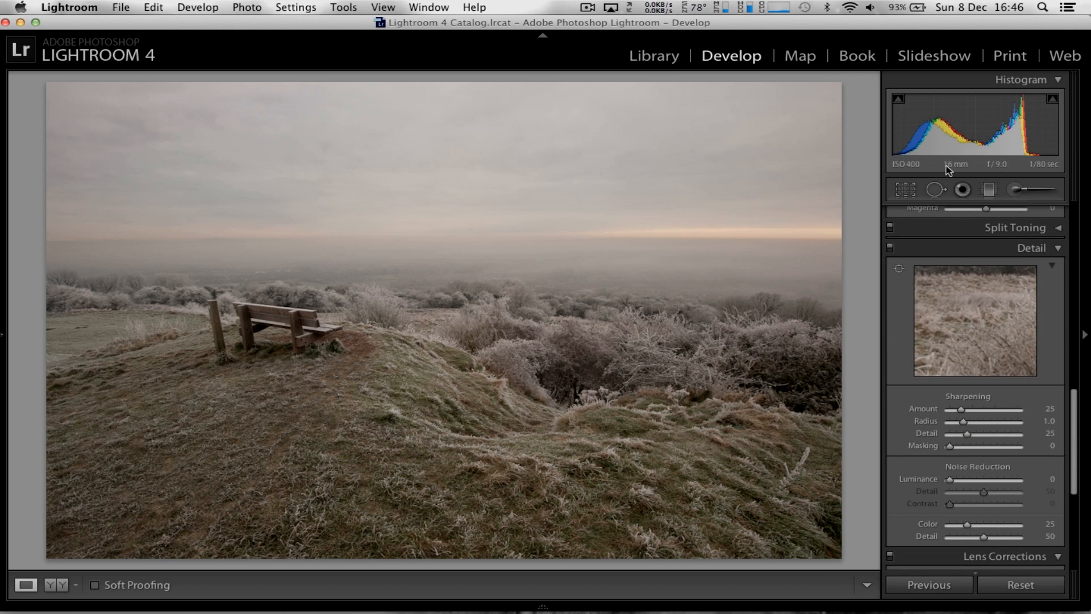
pyautogui.scroll(-8, 919, 372)
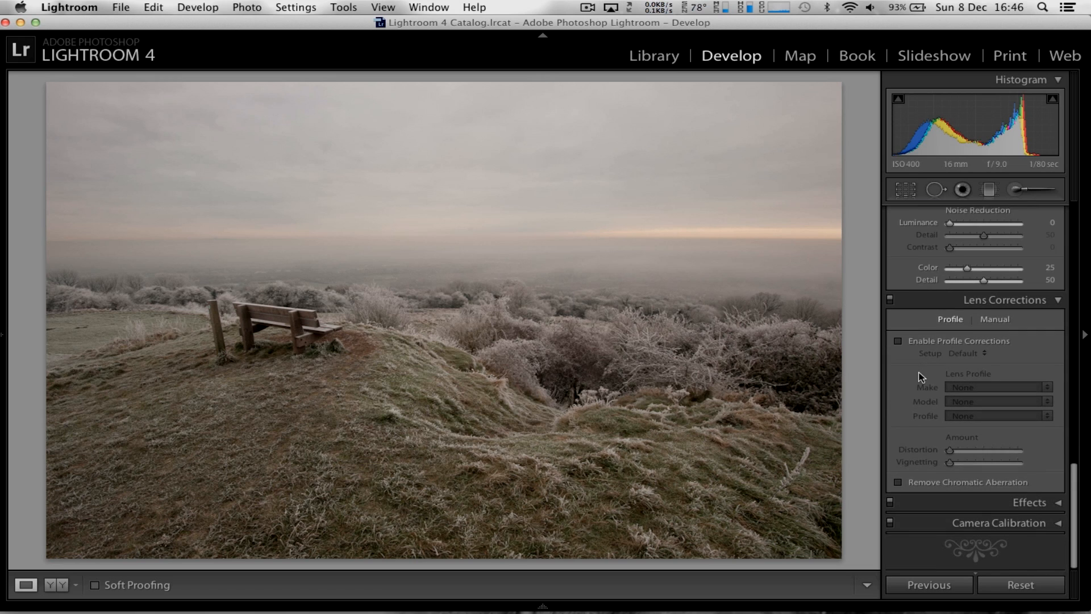
pyautogui.click(902, 343)
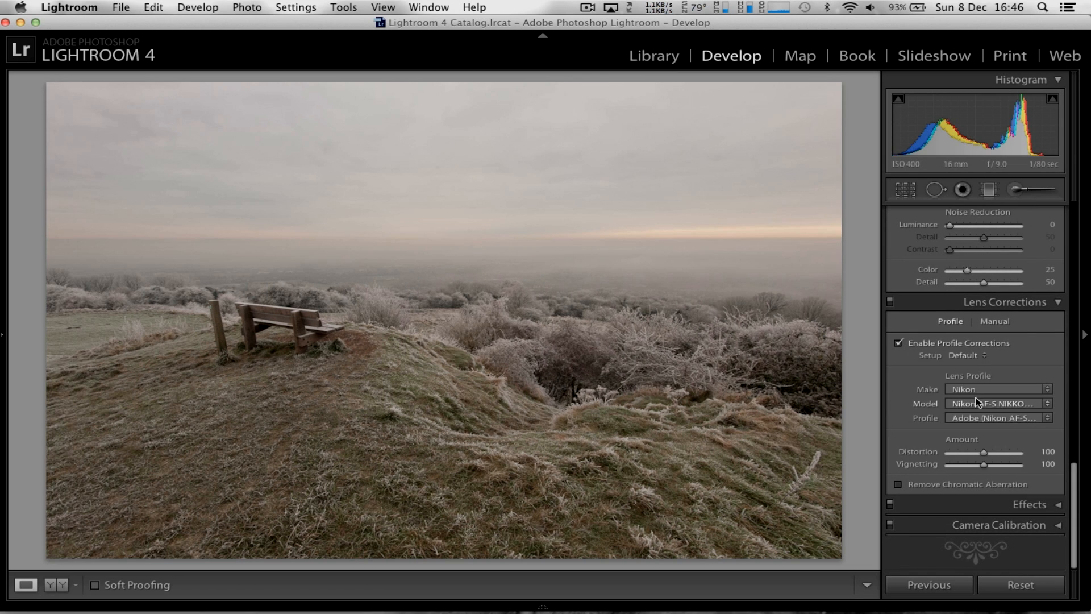
pyautogui.click(980, 418)
pyautogui.click(980, 416)
pyautogui.click(995, 321)
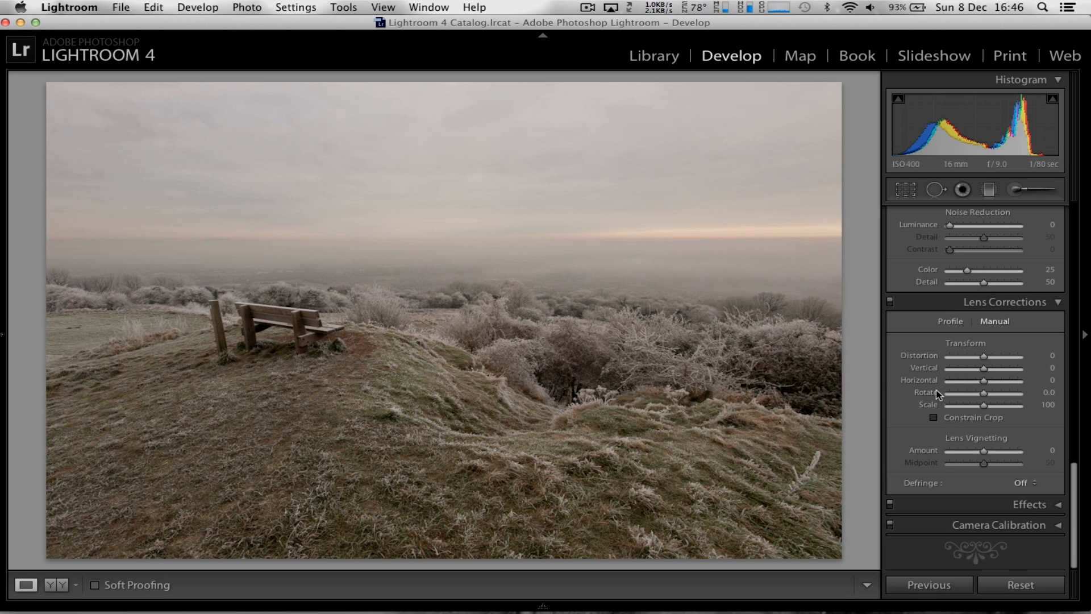
# Readjust the crop rotation slightly to level the horizon after the lens correction, and apply it
pyautogui.scroll(10, 948, 284)
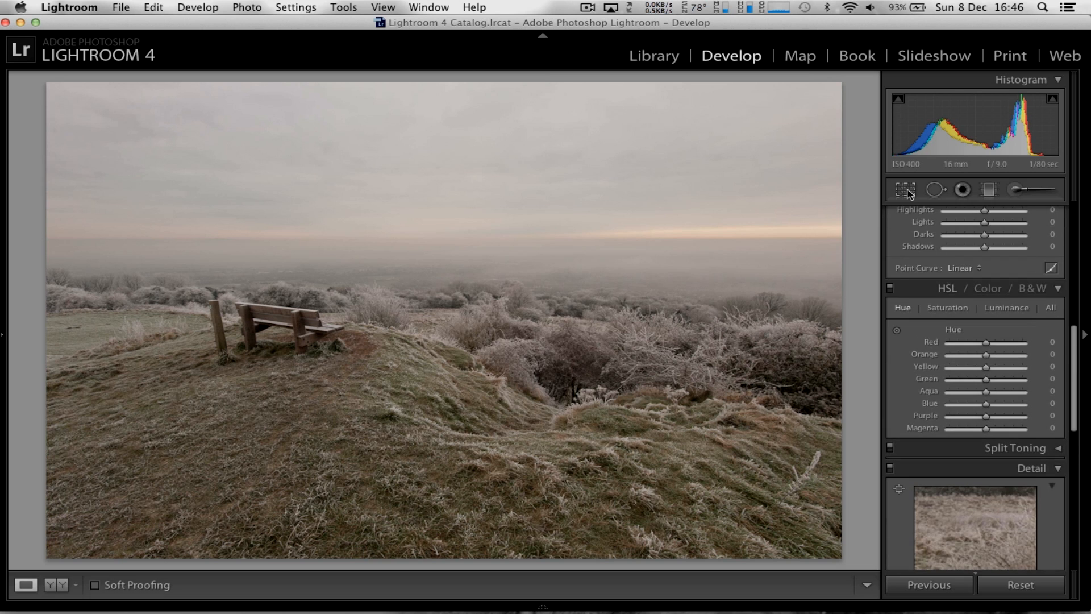
pyautogui.click(906, 189)
pyautogui.moveTo(63, 283); pyautogui.dragTo(59, 289)
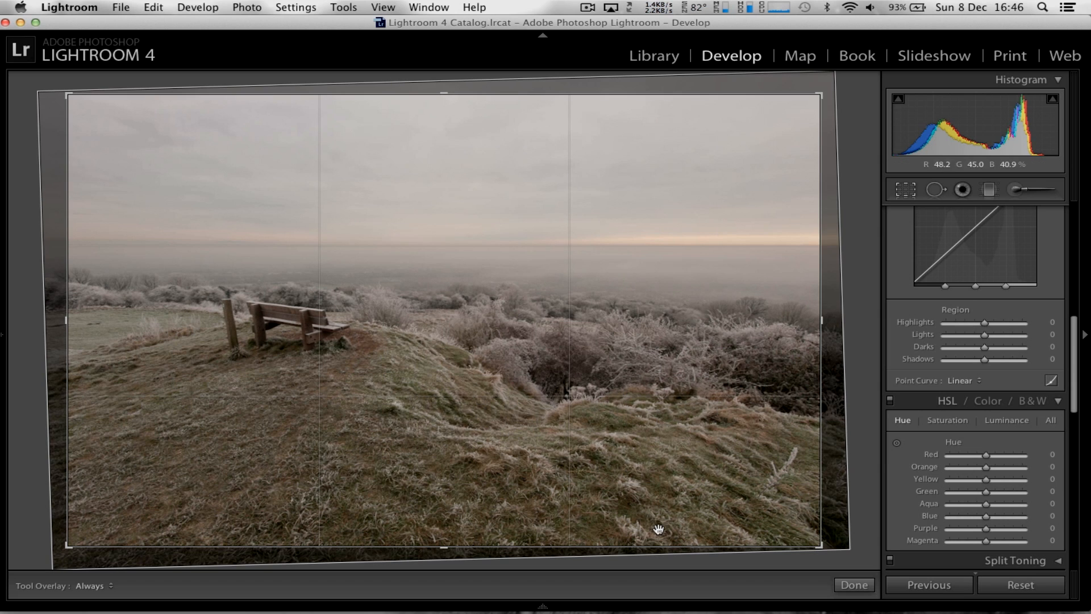
pyautogui.click(857, 584)
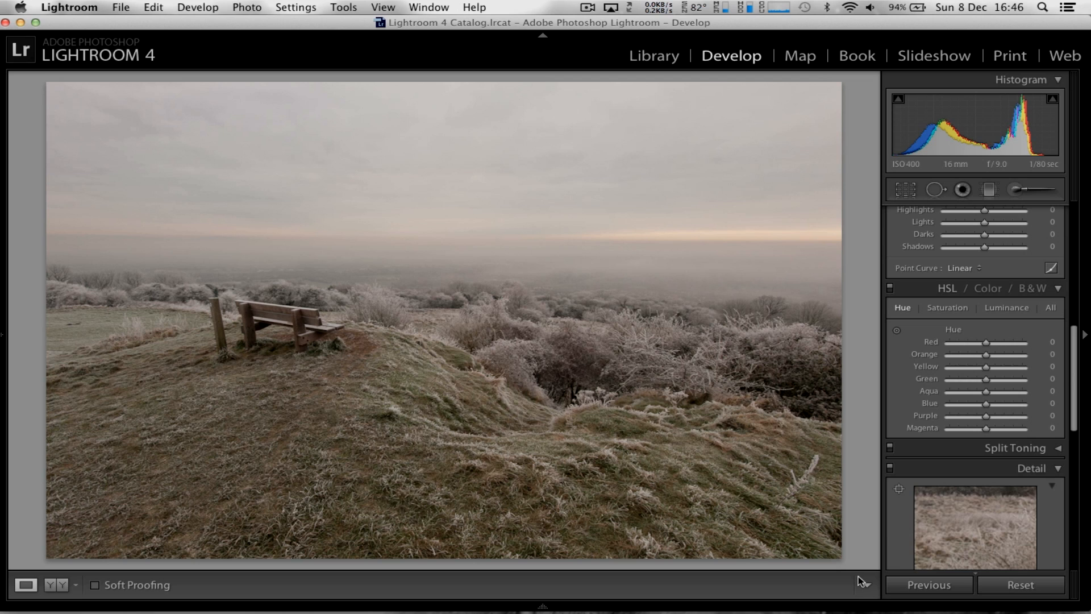
# Add a level graduated filter with the Exposure effect, running from the photo's top edge down to just below the bench
pyautogui.scroll(10, 926, 538)
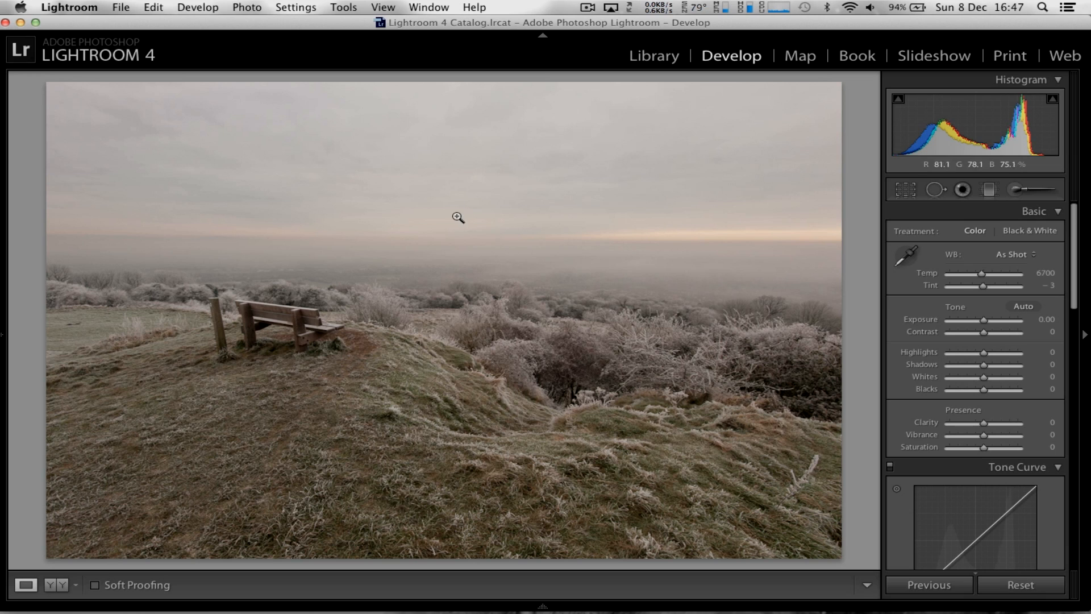
pyautogui.click(989, 190)
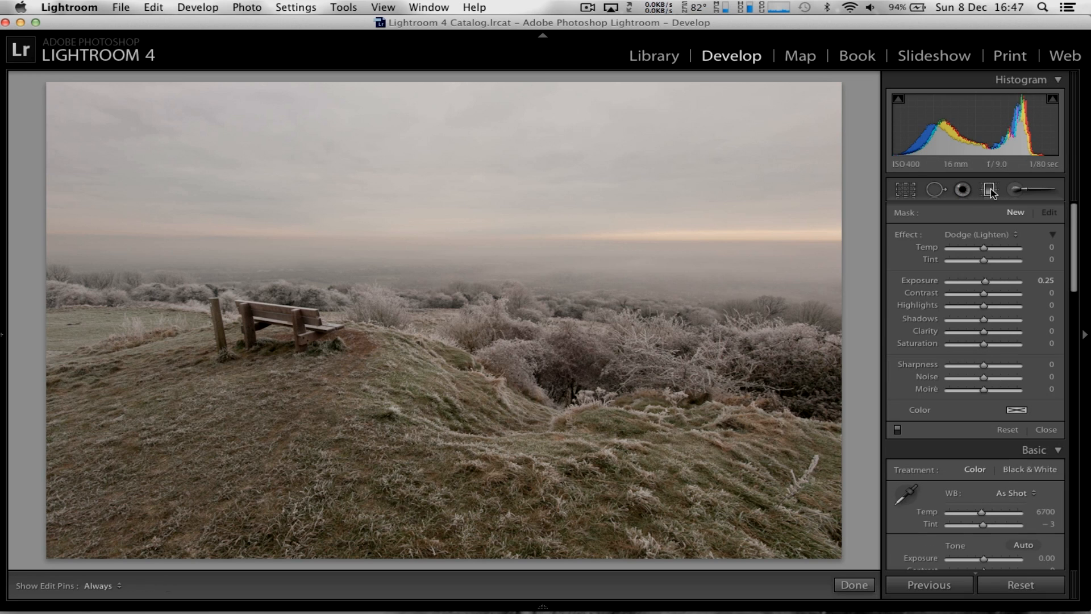
pyautogui.click(972, 235)
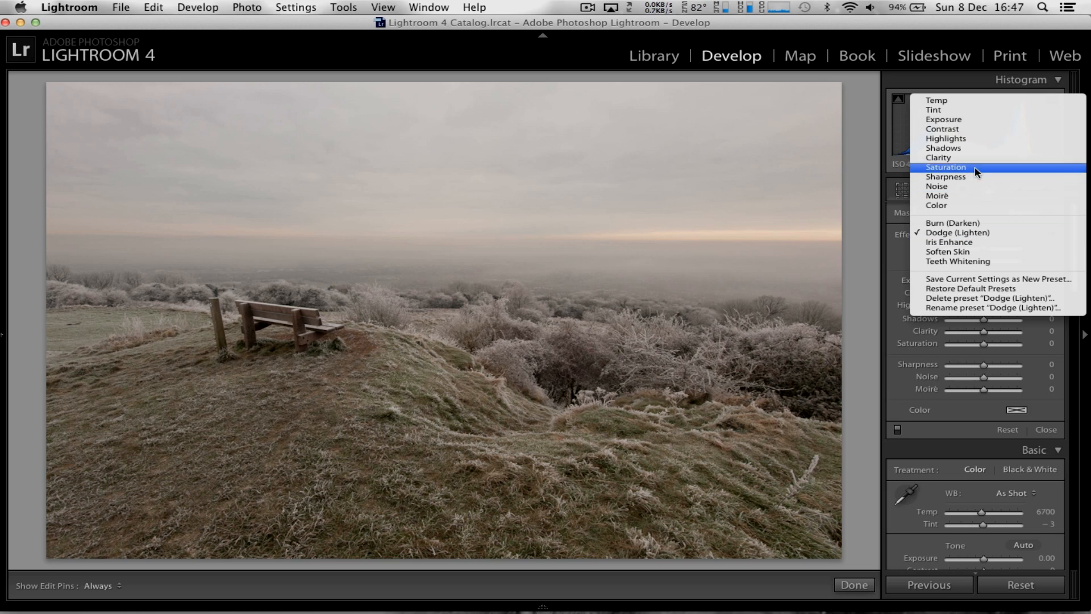
pyautogui.click(943, 119)
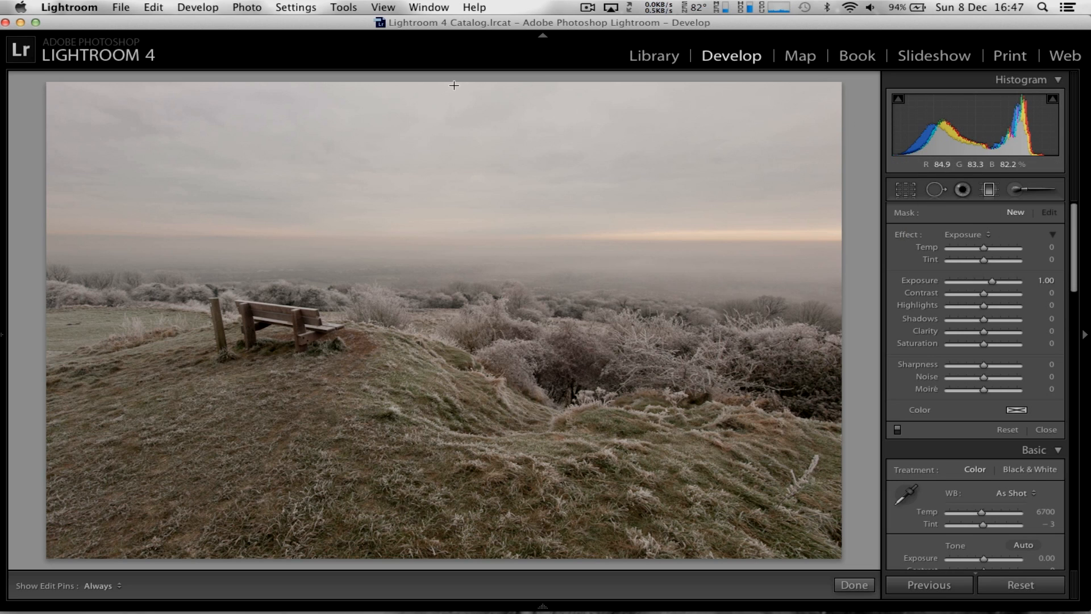
pyautogui.press('shift')
pyautogui.moveTo(457, 83); pyautogui.dragTo(449, 364)
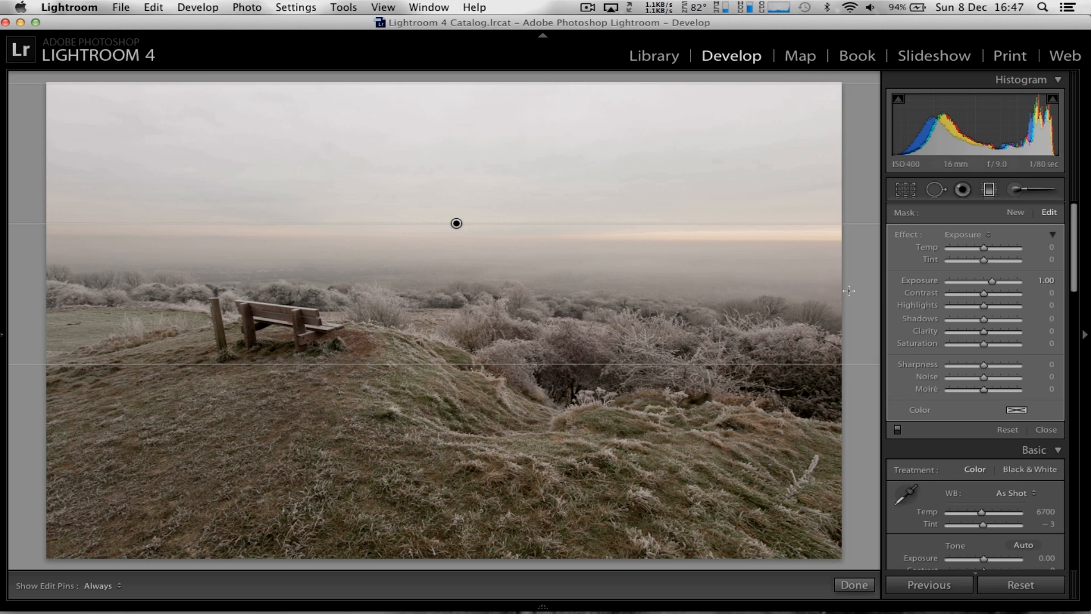
# Set the sky gradient's exposure to −4.00 and extend its lower edge down the grassy slope
pyautogui.moveTo(992, 281); pyautogui.dragTo(921, 287)
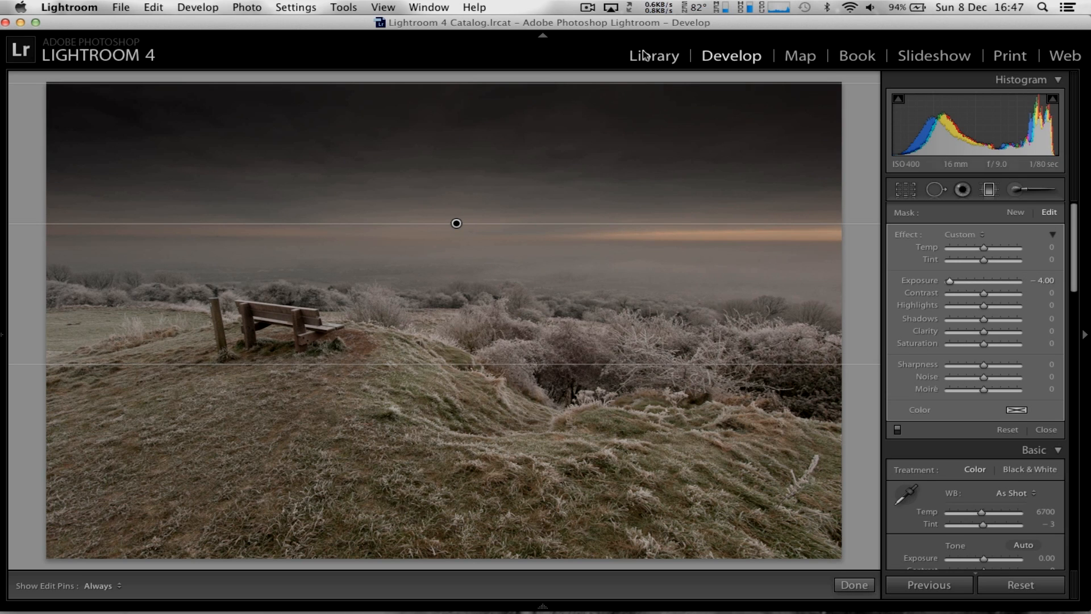
pyautogui.moveTo(638, 107); pyautogui.dragTo(601, 83)
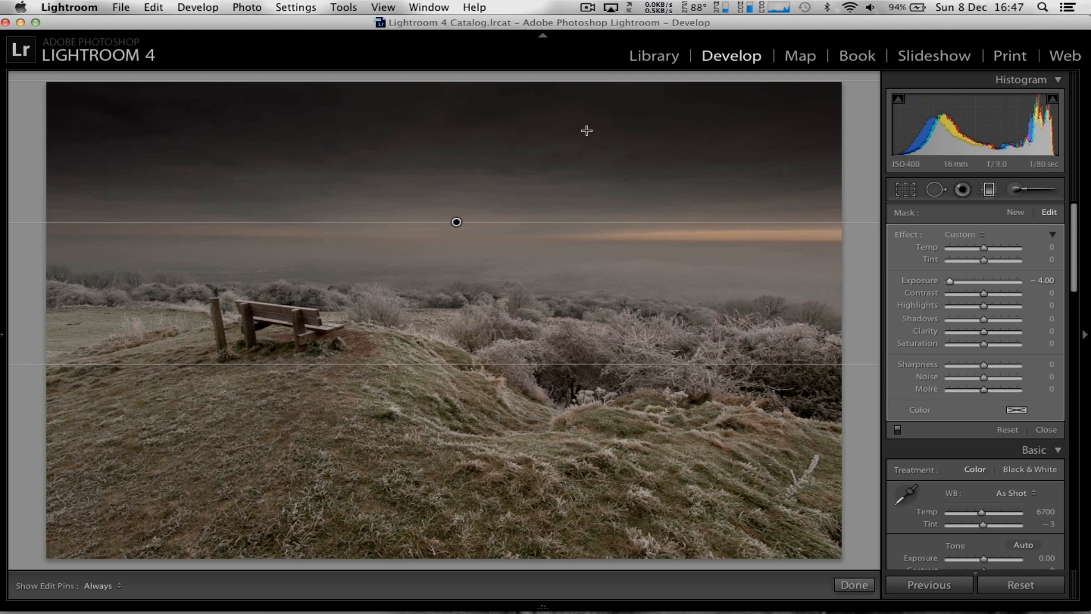
pyautogui.moveTo(578, 366); pyautogui.dragTo(571, 418)
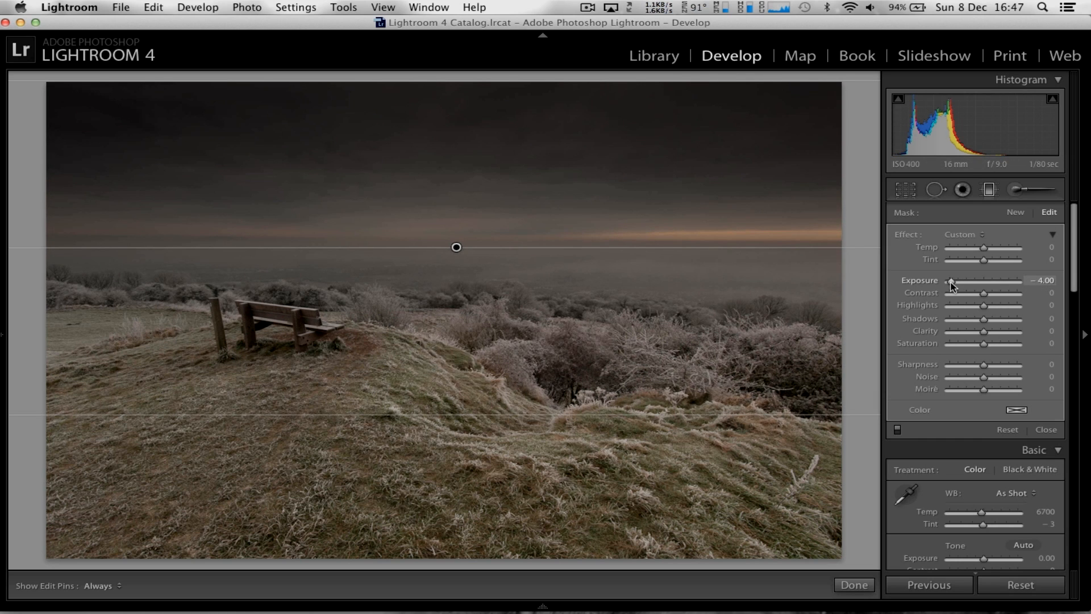
# Set the sky gradient's exposure to −1.52 and narrow it to run from the upper sky to the base of the bench
pyautogui.moveTo(960, 282); pyautogui.dragTo(970, 282)
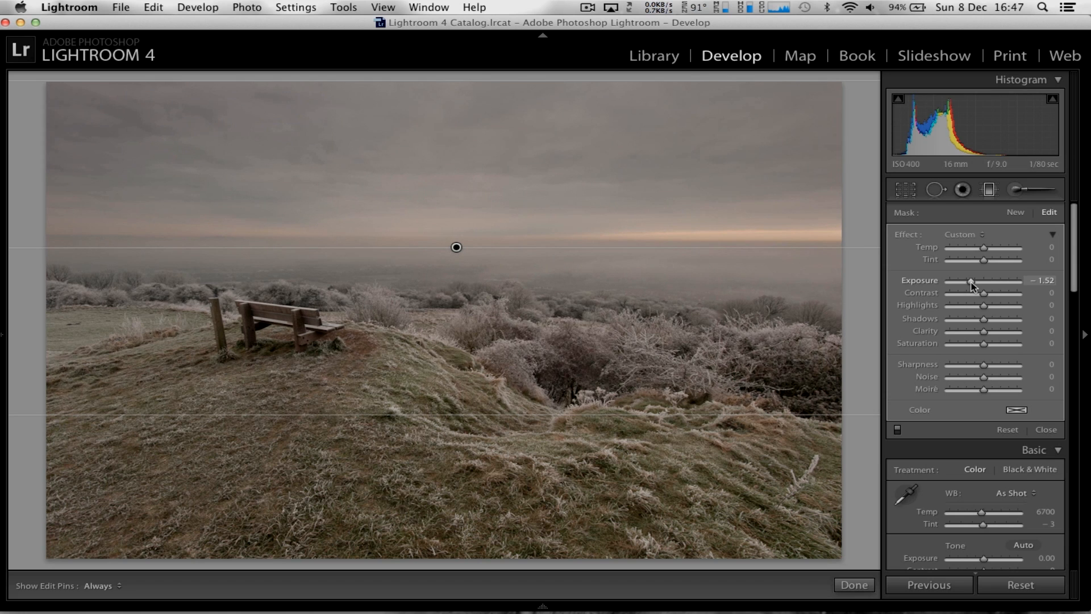
pyautogui.moveTo(684, 83); pyautogui.dragTo(669, 155)
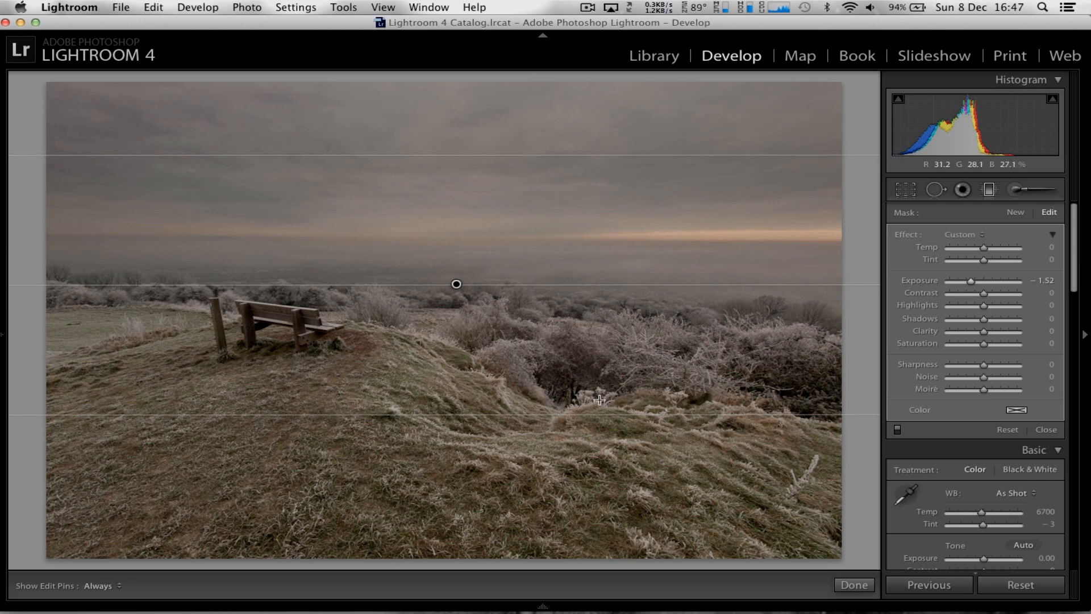
pyautogui.moveTo(600, 411); pyautogui.dragTo(600, 345)
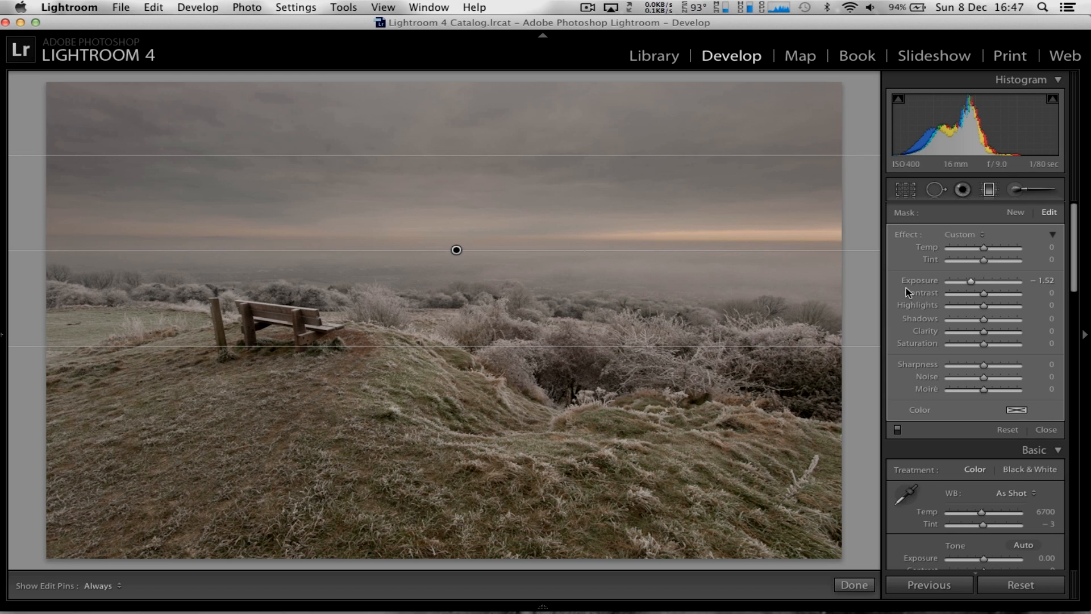
# Set the sky gradient's contrast to 100, clarity to 48 and saturation to 80
pyautogui.moveTo(984, 295); pyautogui.dragTo(1008, 299)
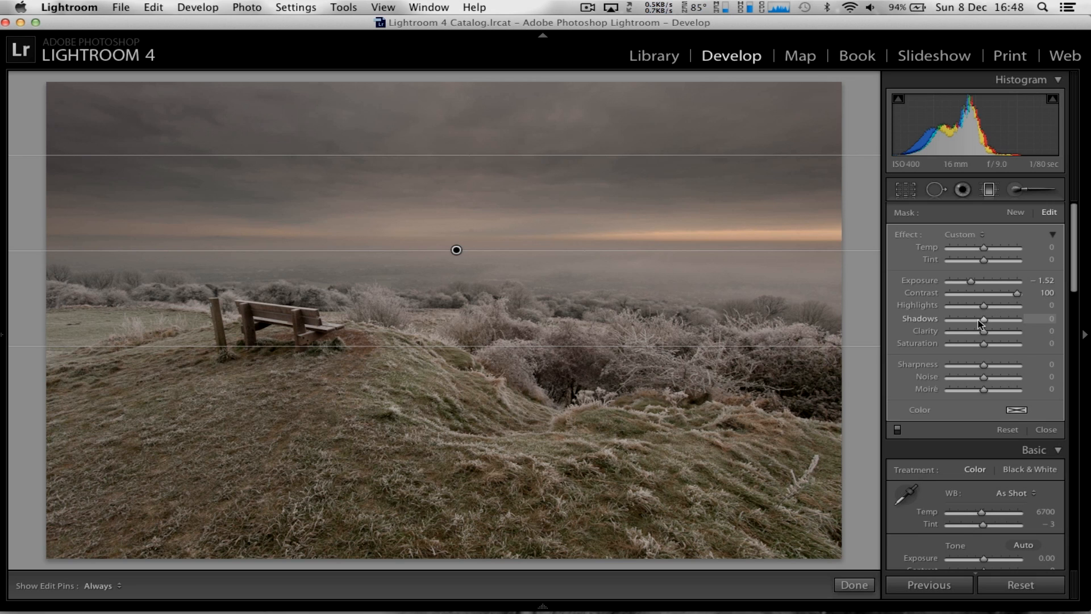
pyautogui.moveTo(987, 335); pyautogui.dragTo(1032, 344)
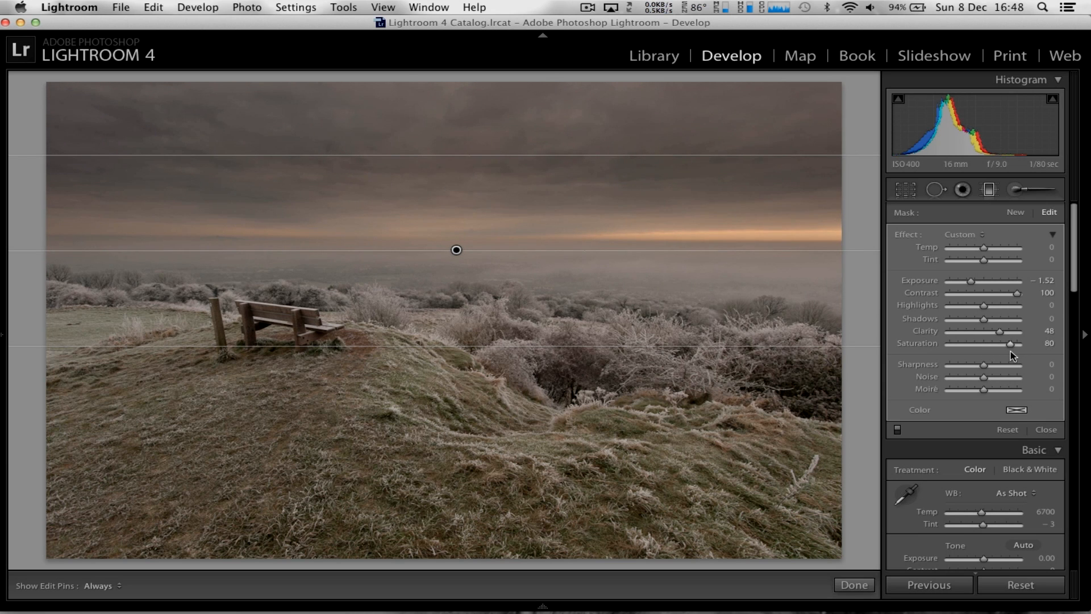
# Try several tint colours for the sky gradient and settle on a muted warm tone with hue 43 and saturation 22%
pyautogui.click(1021, 411)
pyautogui.moveTo(976, 427); pyautogui.dragTo(921, 425)
pyautogui.click(814, 434)
pyautogui.click(765, 424)
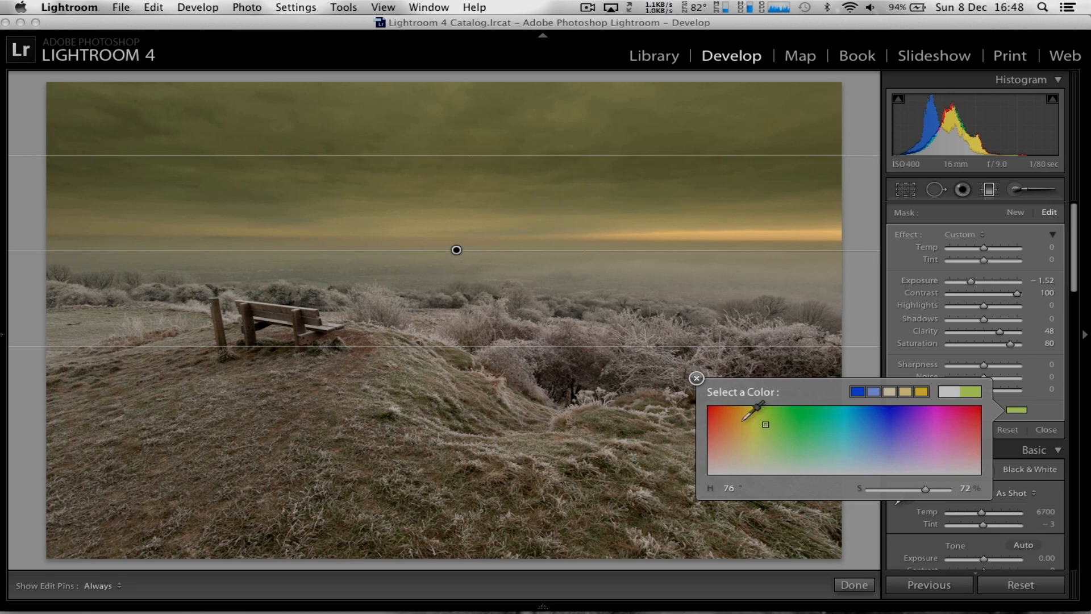
pyautogui.click(714, 412)
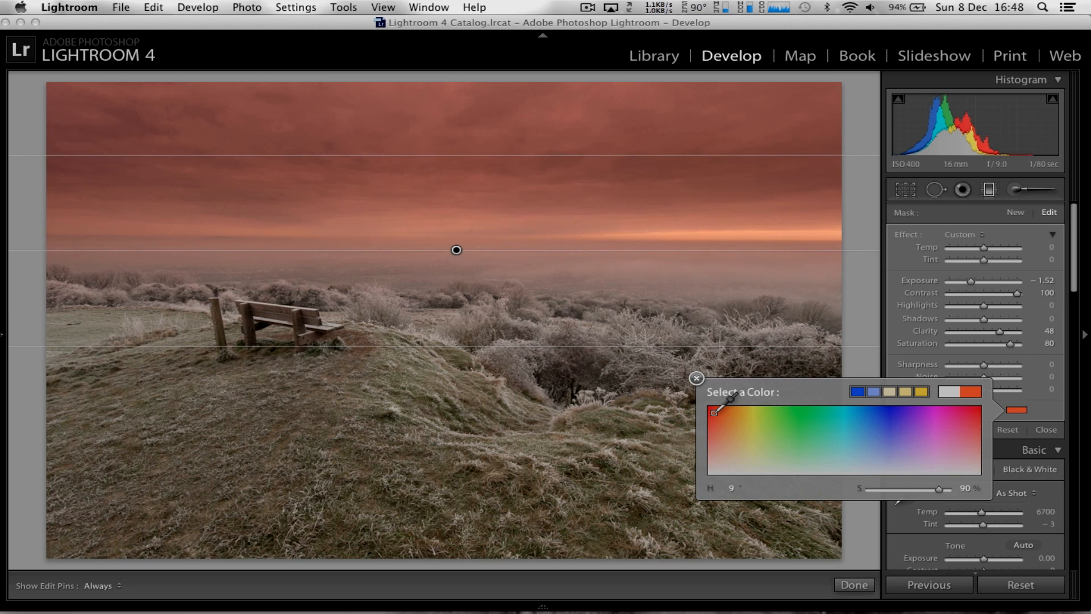
pyautogui.click(739, 442)
pyautogui.click(739, 449)
pyautogui.click(749, 449)
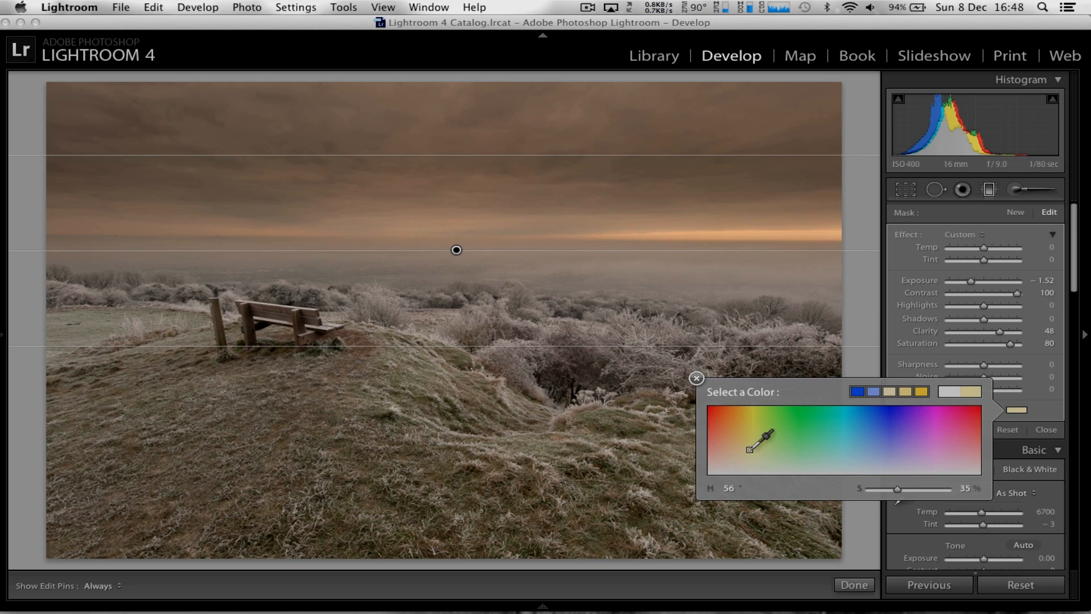
pyautogui.moveTo(750, 450)
pyautogui.mouseDown()
pyautogui.moveTo(760, 445)
pyautogui.moveTo(740, 458)
pyautogui.moveTo(884, 449)
pyautogui.moveTo(967, 463)
pyautogui.moveTo(748, 457)
pyautogui.moveTo(757, 456)
pyautogui.moveTo(735, 455)
pyautogui.moveTo(727, 438)
pyautogui.moveTo(740, 457)
pyautogui.mouseUp()
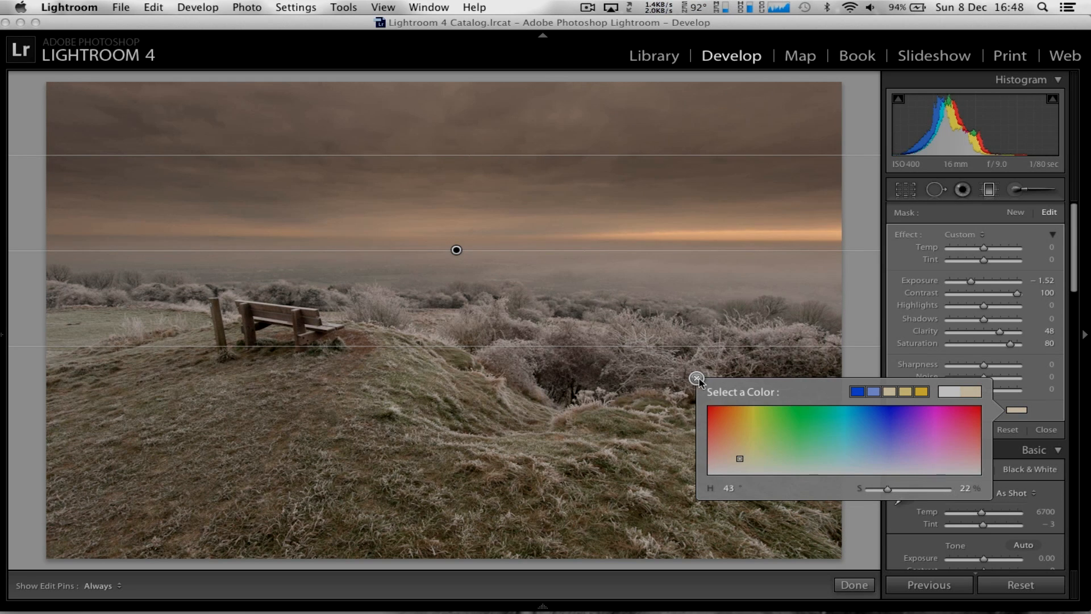
pyautogui.click(696, 378)
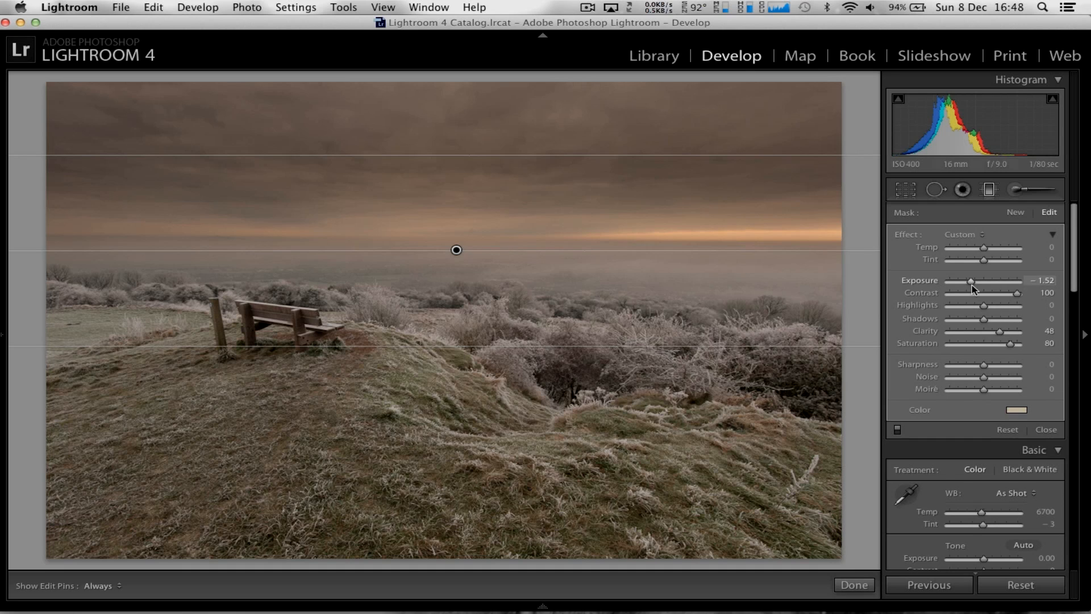
# Refine the sky gradient to exposure −1.02, highlights −54 and saturation 21, and finish the graduated filter
pyautogui.moveTo(972, 284); pyautogui.dragTo(976, 286)
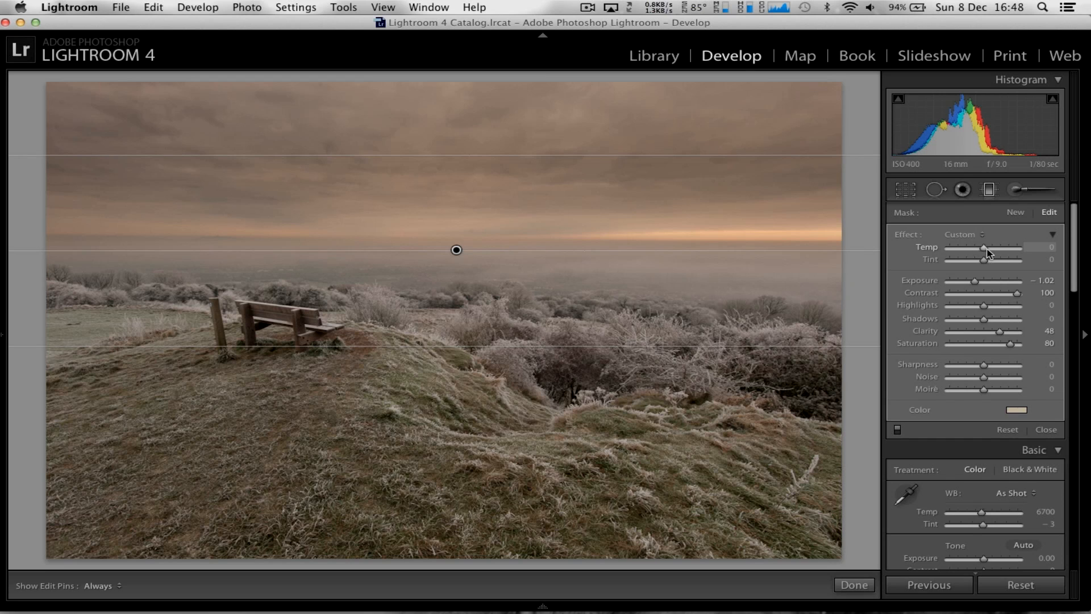
pyautogui.moveTo(966, 246)
pyautogui.mouseDown()
pyautogui.moveTo(944, 246)
pyautogui.moveTo(1044, 253)
pyautogui.moveTo(985, 250)
pyautogui.mouseUp()
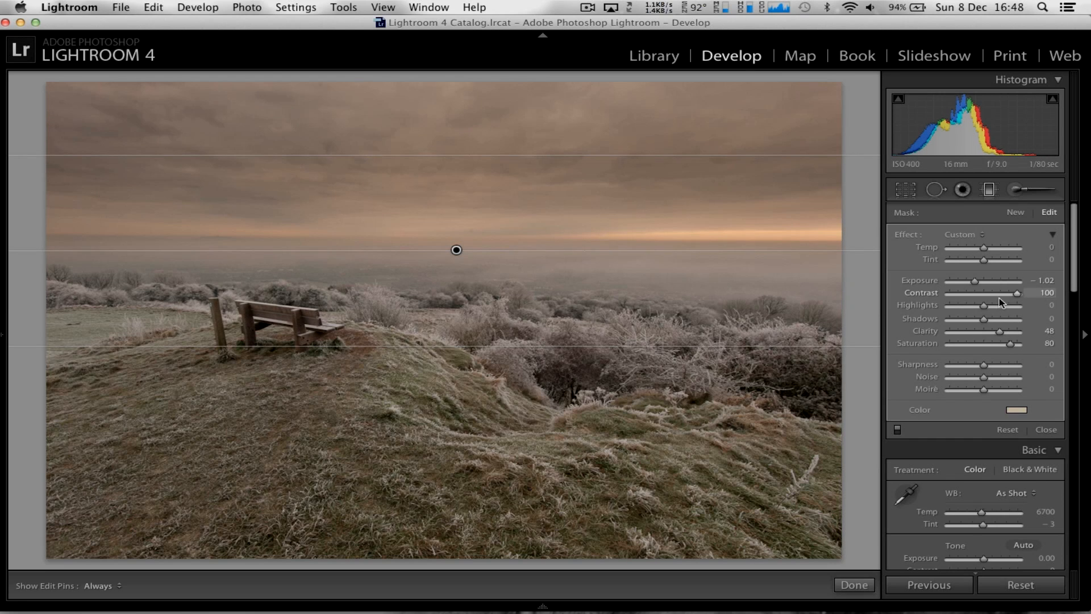
pyautogui.moveTo(983, 308); pyautogui.dragTo(963, 311)
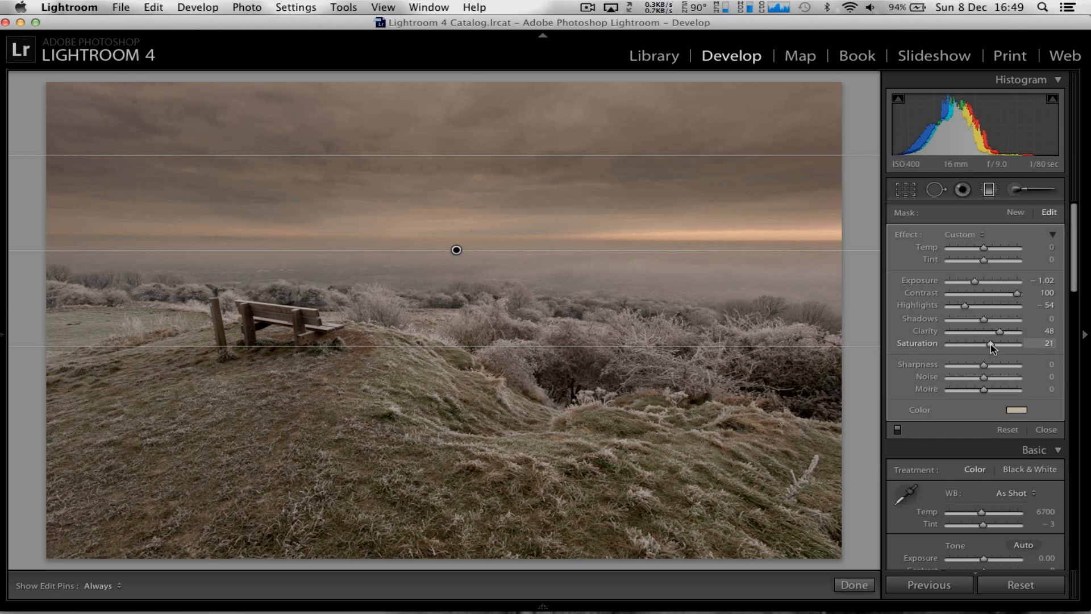
pyautogui.click(854, 585)
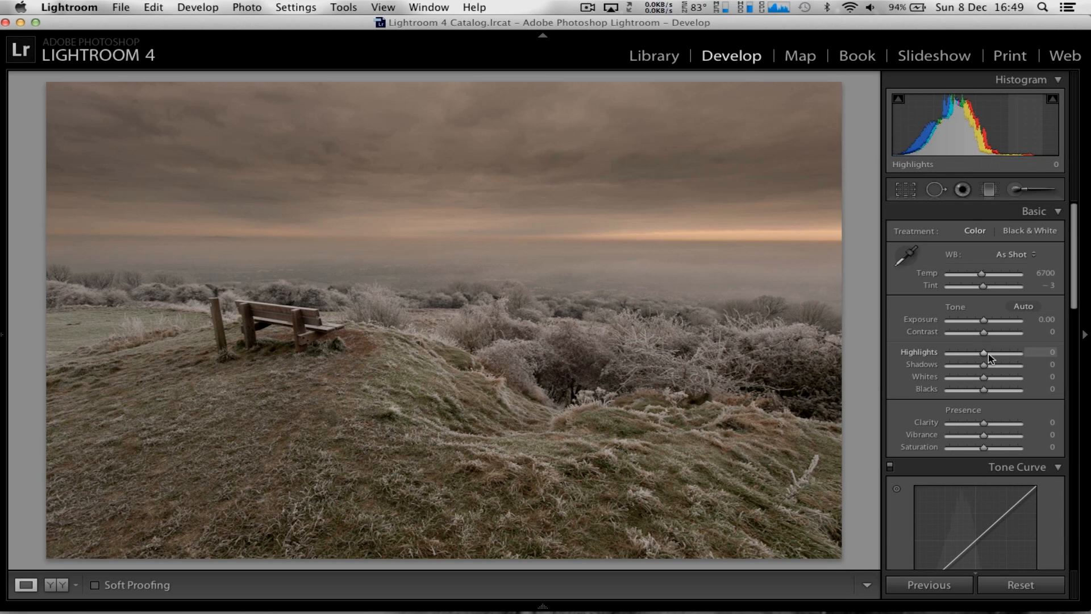
# Set the whole photo's highlights to −18, blacks to −27, exposure to +0.40 and clarity to +100
pyautogui.moveTo(987, 354); pyautogui.dragTo(978, 353)
pyautogui.moveTo(985, 392); pyautogui.dragTo(976, 391)
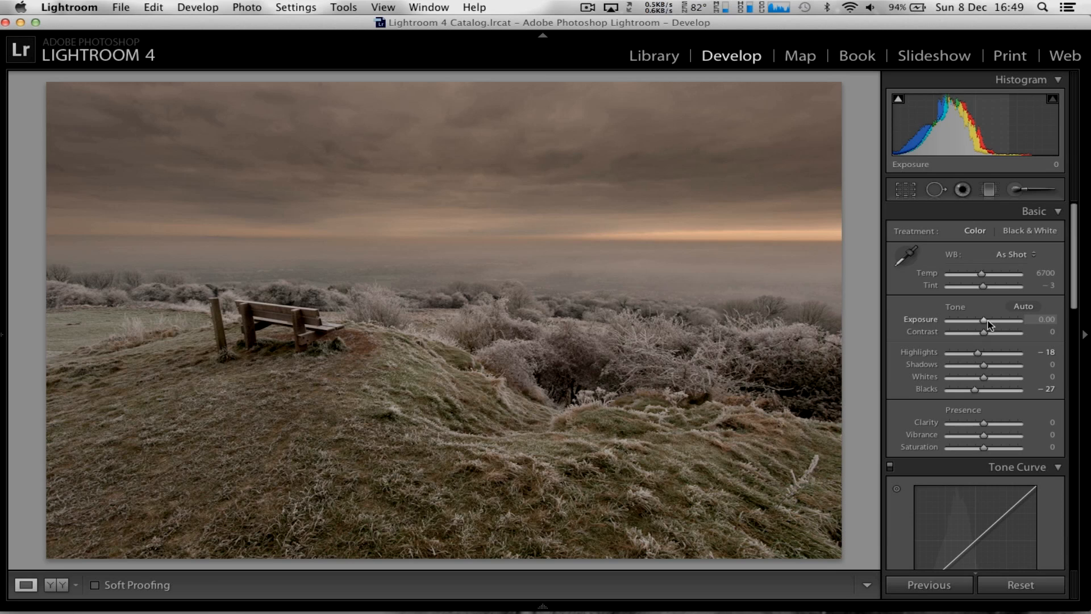
pyautogui.moveTo(988, 319); pyautogui.dragTo(990, 322)
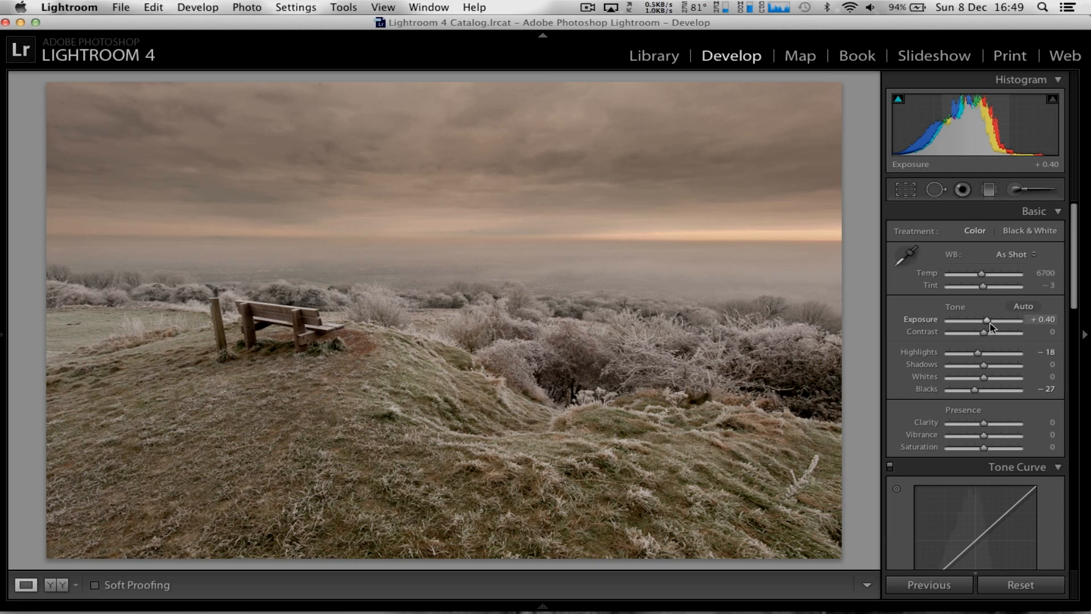
pyautogui.moveTo(986, 423); pyautogui.dragTo(1007, 423)
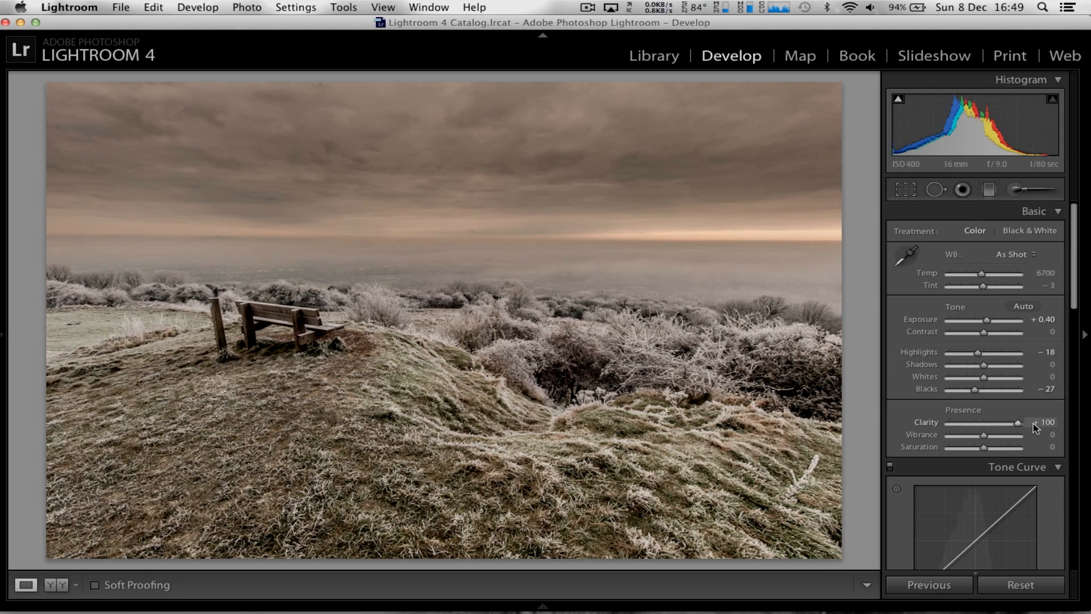
# Set the whole photo's clarity to +63, vibrance to +23 and saturation to +14
pyautogui.moveTo(1033, 427); pyautogui.dragTo(1004, 420)
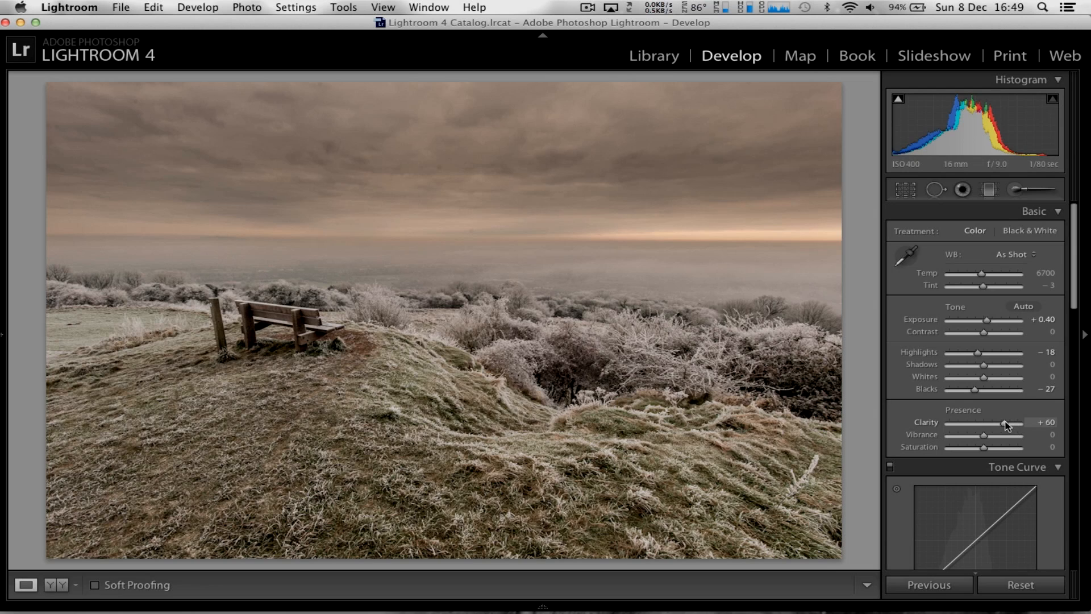
pyautogui.moveTo(1004, 427); pyautogui.dragTo(1007, 427)
pyautogui.moveTo(984, 439); pyautogui.dragTo(990, 448)
# Shape the tone curve with highlights +52, lights −19, darks −21 and shadows −9
pyautogui.scroll(-8, 1026, 429)
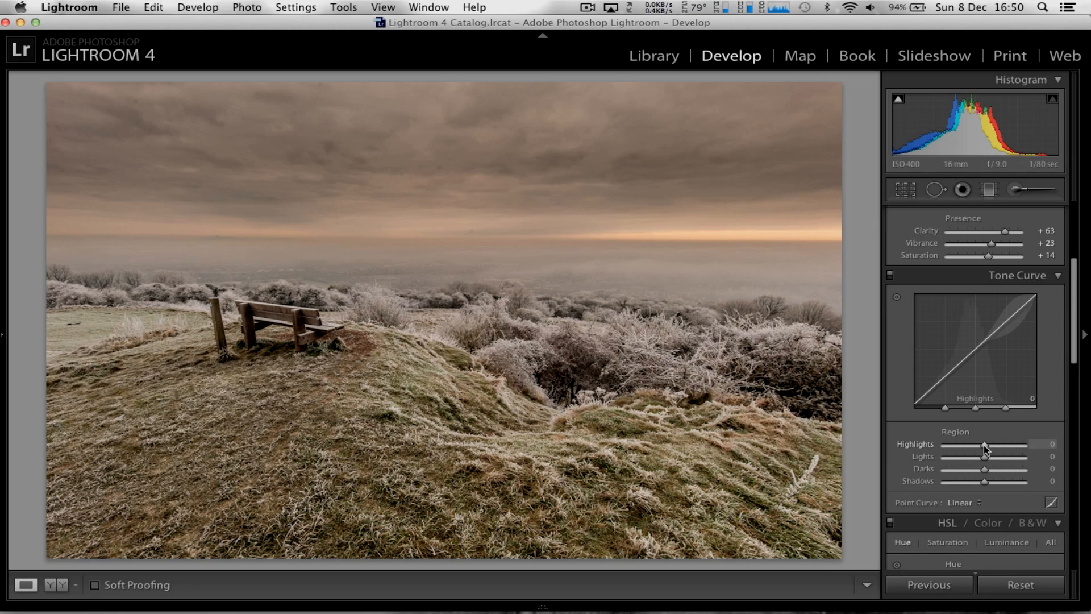
pyautogui.moveTo(984, 445); pyautogui.dragTo(974, 447)
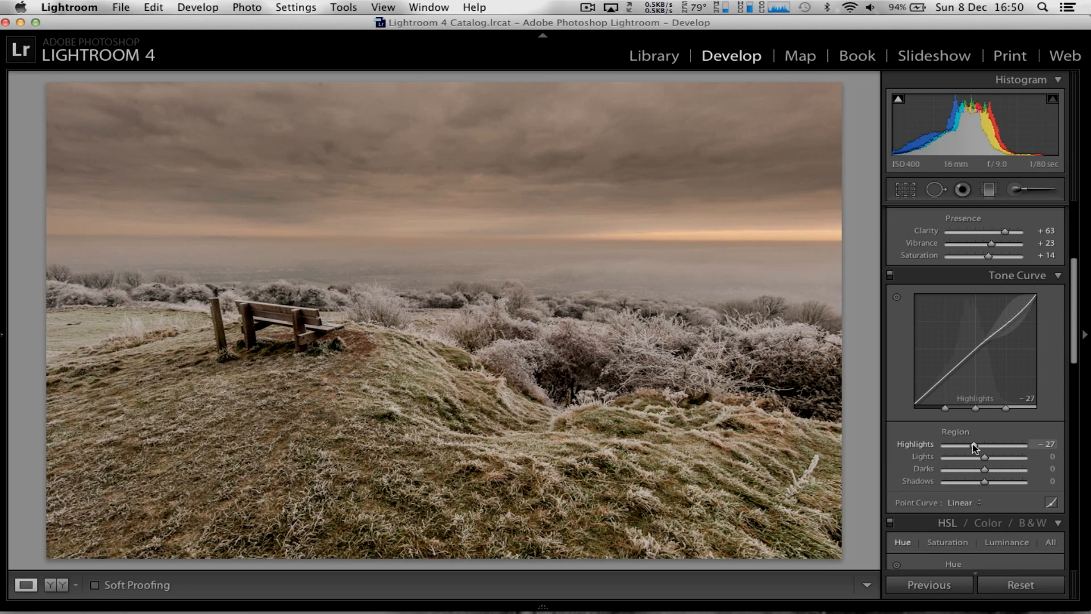
pyautogui.moveTo(986, 461); pyautogui.dragTo(980, 483)
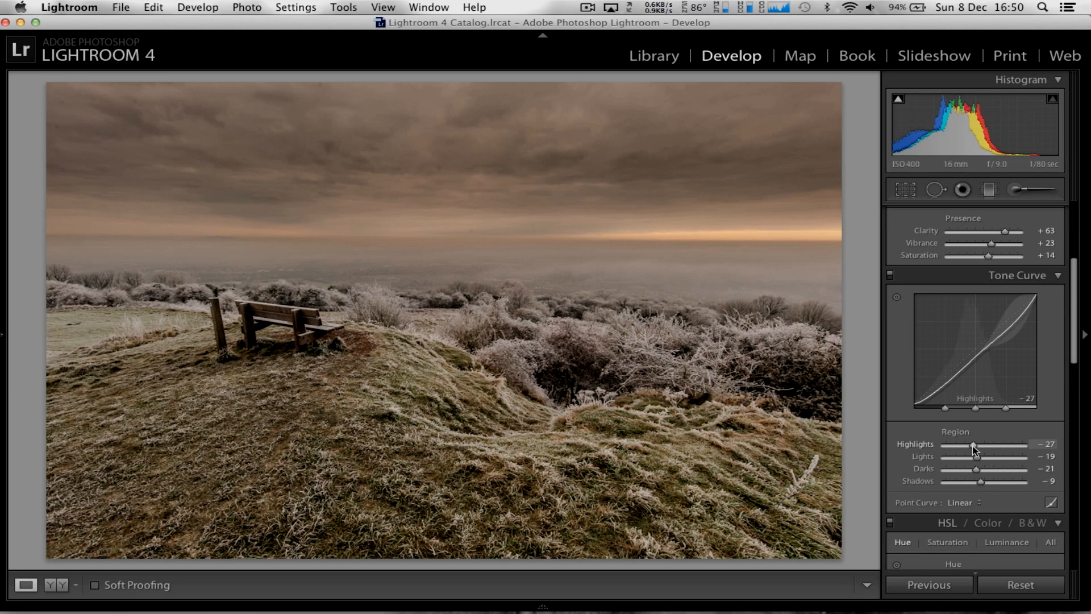
pyautogui.moveTo(973, 448); pyautogui.dragTo(1004, 450)
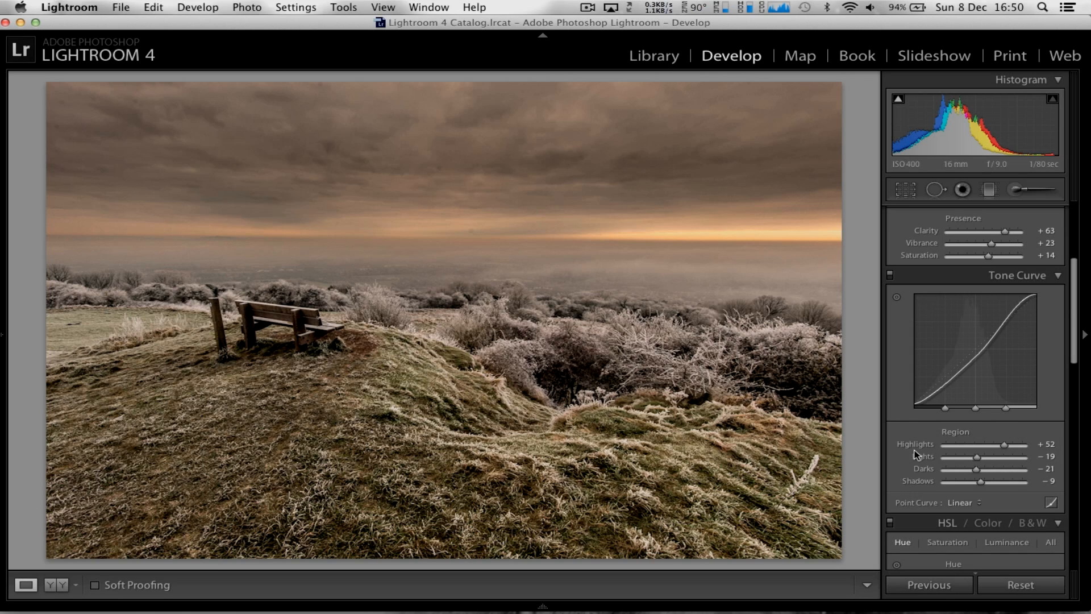
# Collapse the HSL / Color / B&W adjustments, leaving all hue values unedited
pyautogui.scroll(-1, 916, 454)
pyautogui.scroll(-5, 916, 455)
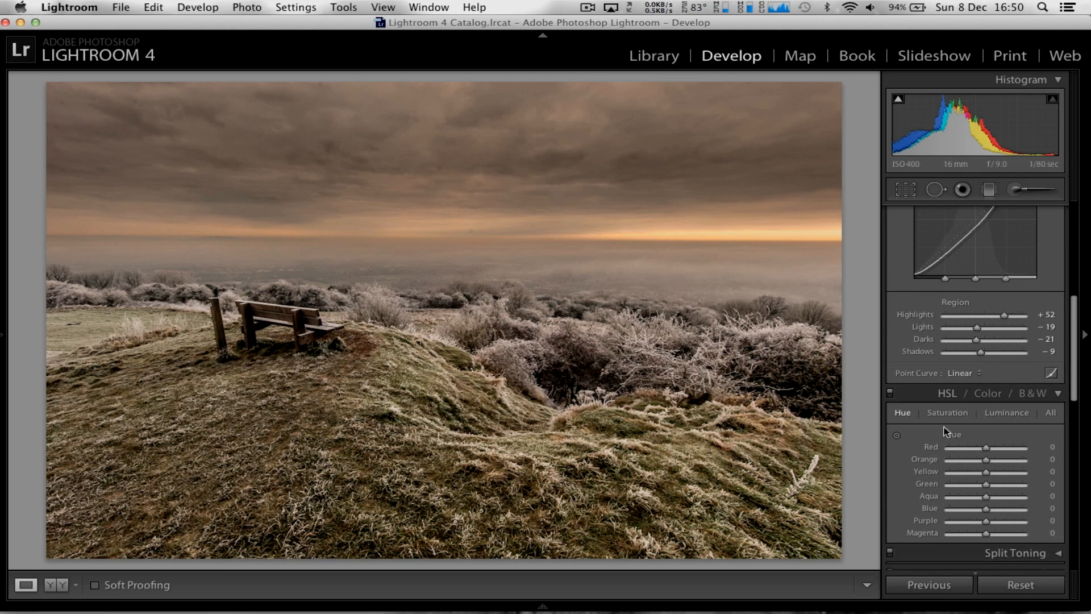
pyautogui.scroll(-3, 937, 433)
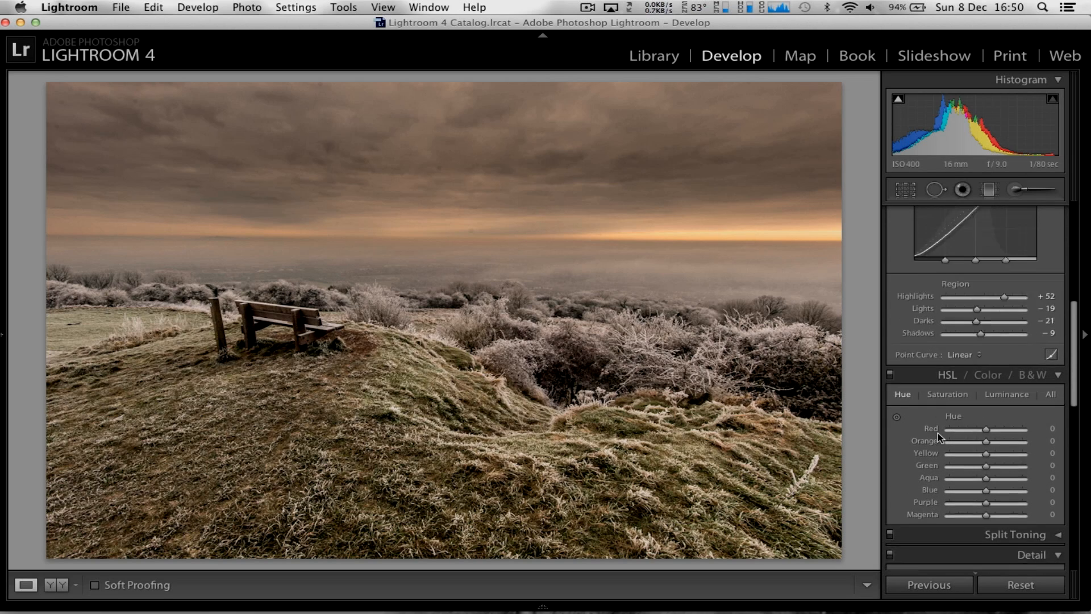
pyautogui.scroll(-3, 937, 432)
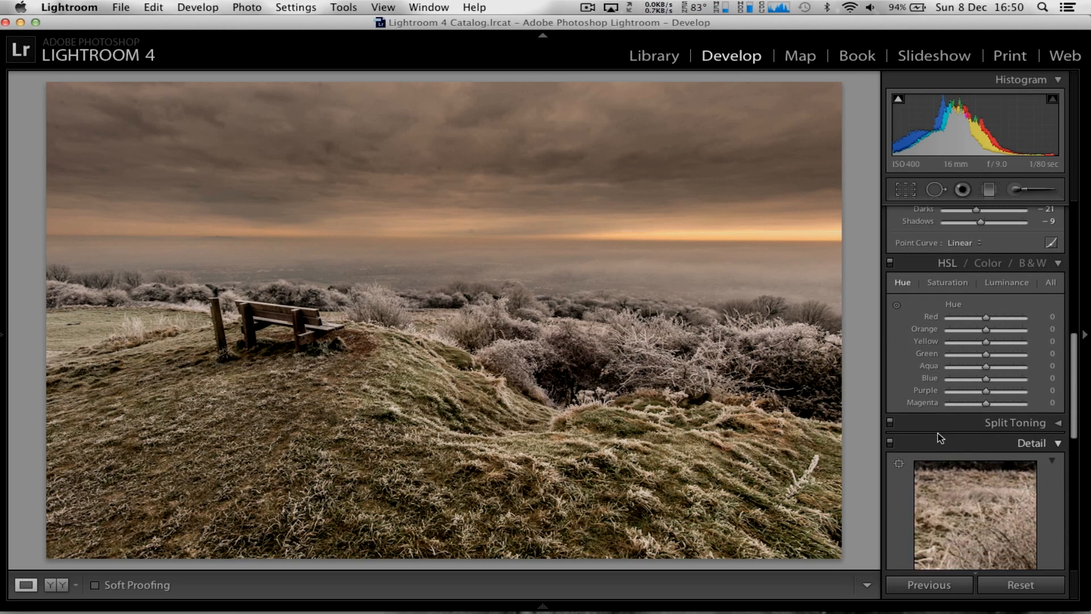
pyautogui.click(1056, 265)
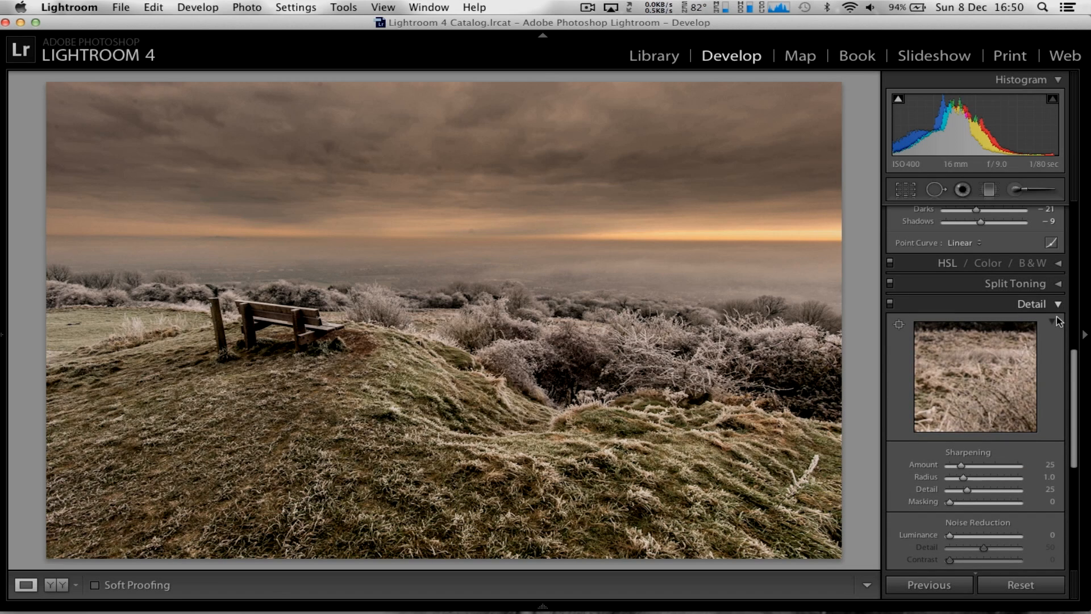
# Set the whole photo's exposure to +0.50 and contrast to +3
pyautogui.scroll(10, 1026, 390)
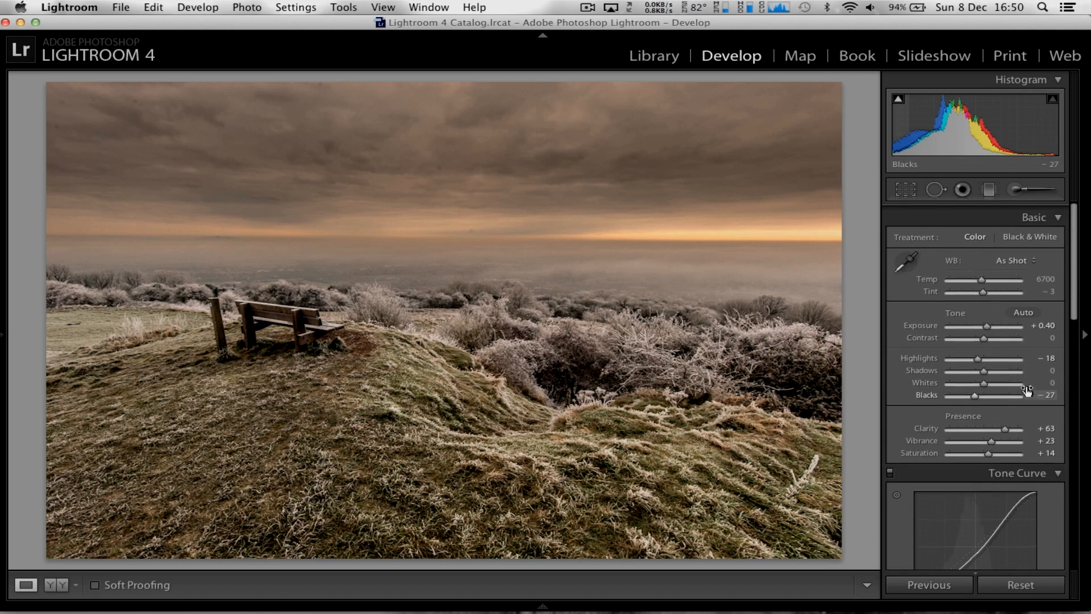
pyautogui.moveTo(989, 322); pyautogui.dragTo(991, 322)
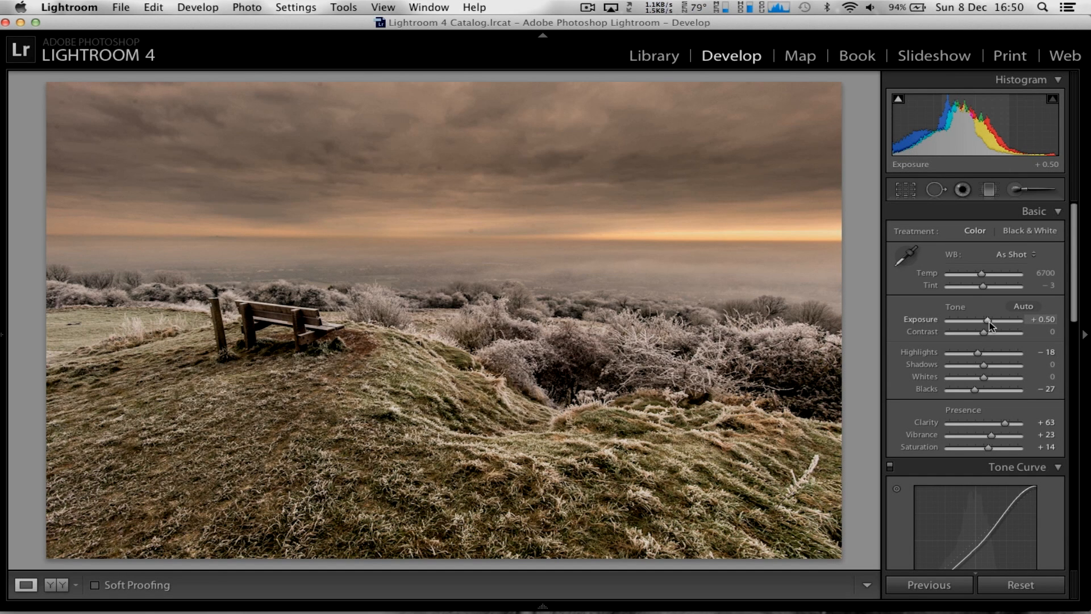
pyautogui.moveTo(985, 332); pyautogui.dragTo(984, 333)
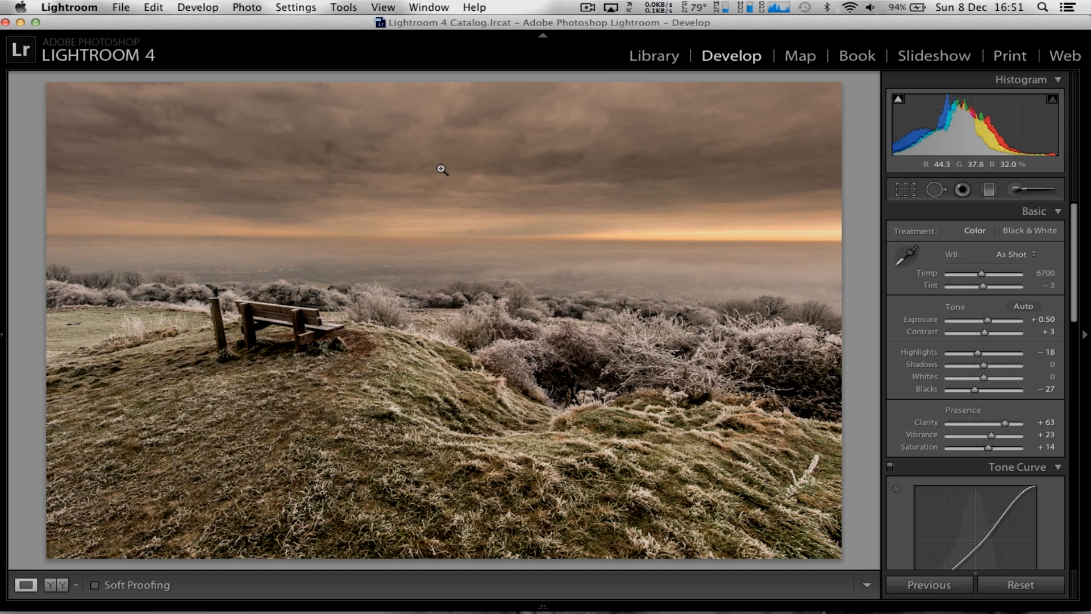
# Zoom in on the sky's upper-left corner and heal the dark dust spot near the top edge with a size 37 spot
pyautogui.click(73, 111)
pyautogui.moveTo(107, 148); pyautogui.dragTo(263, 280)
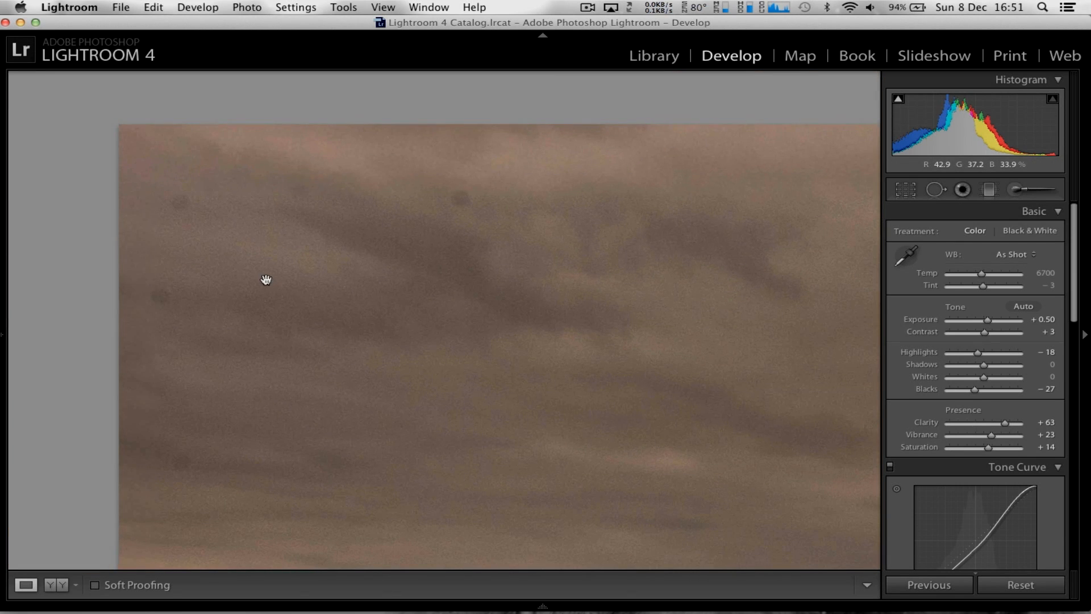
pyautogui.click(935, 189)
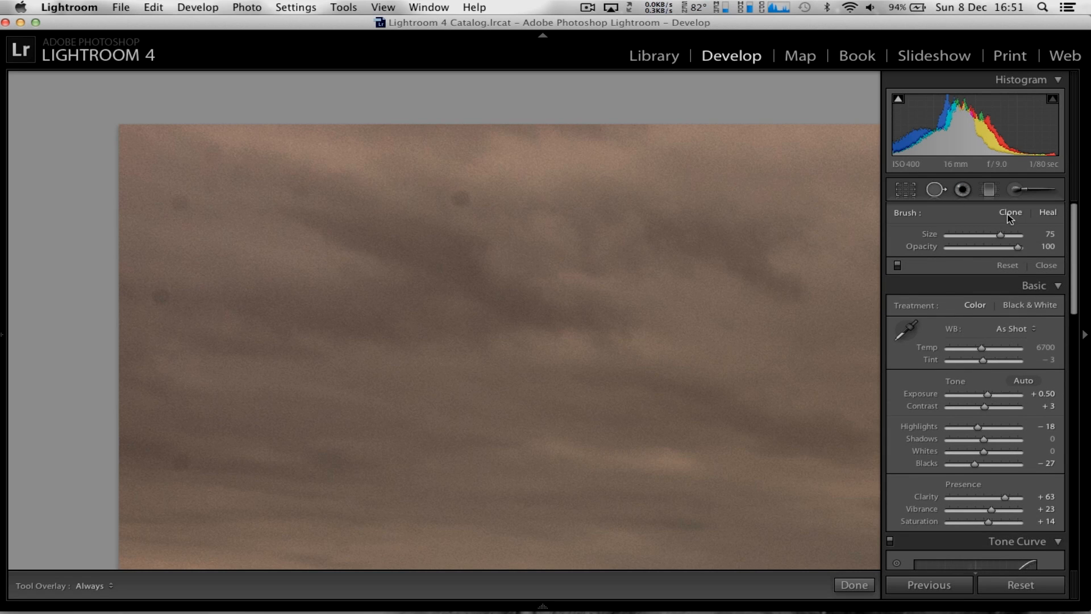
pyautogui.press('[')
pyautogui.press('[')
pyautogui.press('[')
pyautogui.press('[')
pyautogui.press('[')
pyautogui.press('[')
pyautogui.press('[')
pyautogui.click(462, 196)
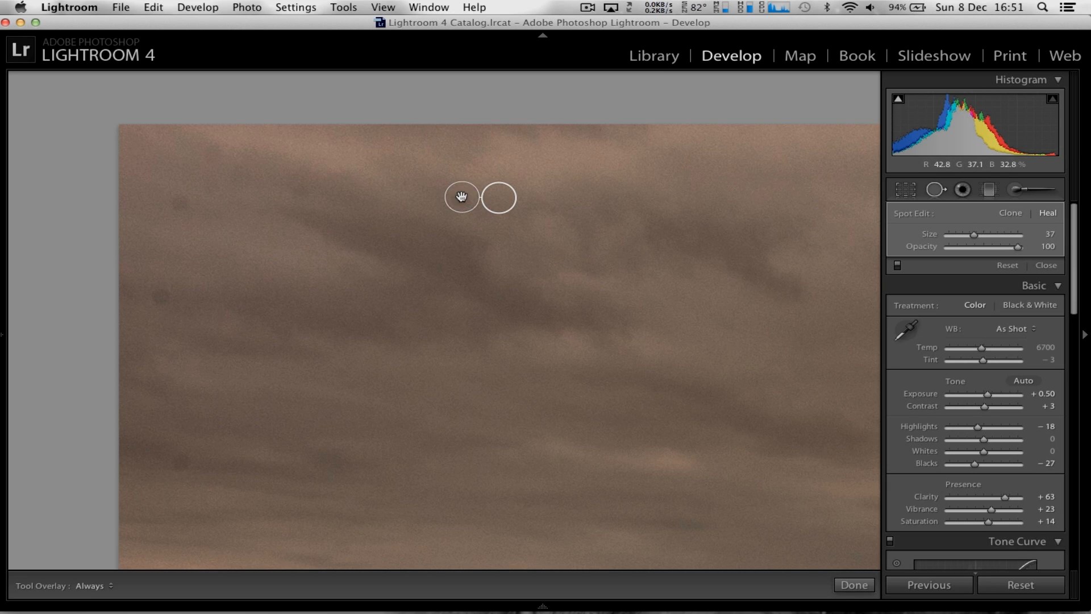
# Heal three dust spots along the sky's left edge and one in the clouds further right, using a smaller brush
pyautogui.click(179, 201)
pyautogui.press('[')
pyautogui.press('[')
pyautogui.click(161, 296)
pyautogui.click(178, 460)
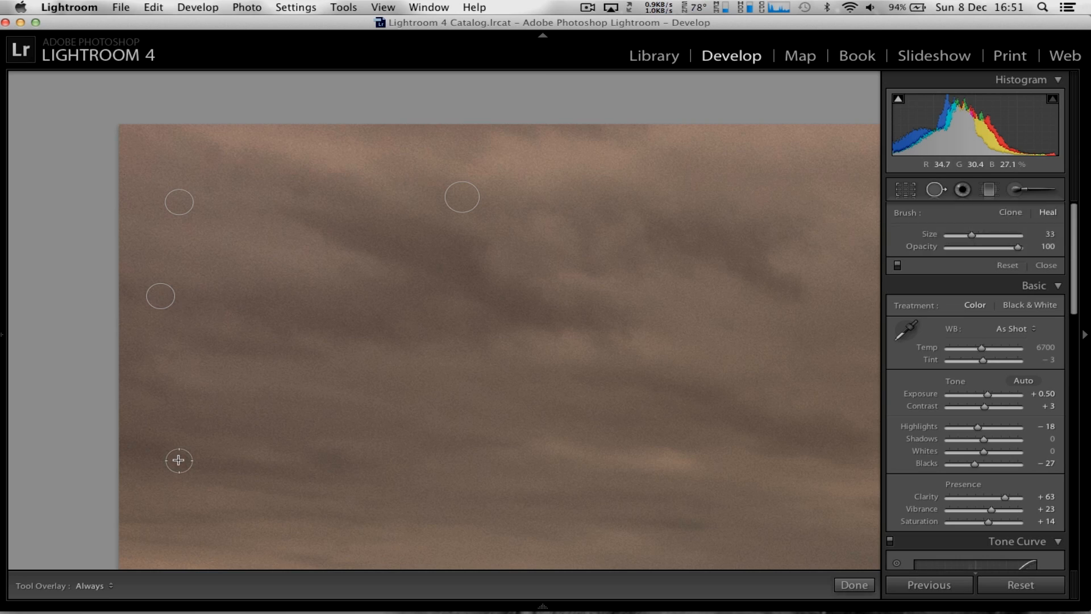
pyautogui.click(544, 352)
pyautogui.moveTo(543, 352); pyautogui.dragTo(533, 350)
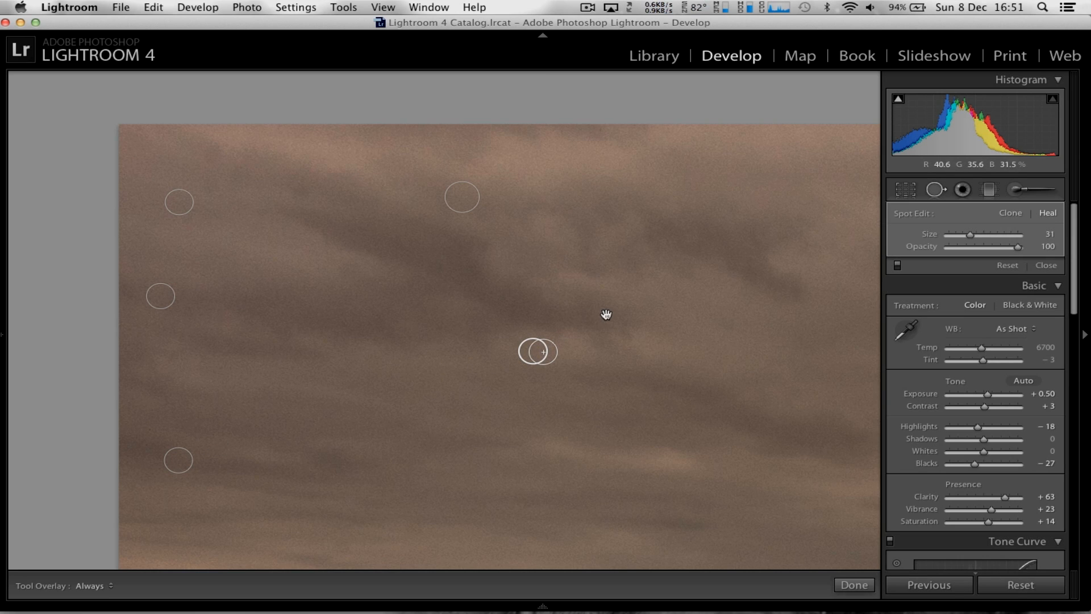
# Heal the dust spot on the photo's top edge and another in the mid-sky clouds to its right
pyautogui.moveTo(392, 285); pyautogui.dragTo(263, 263)
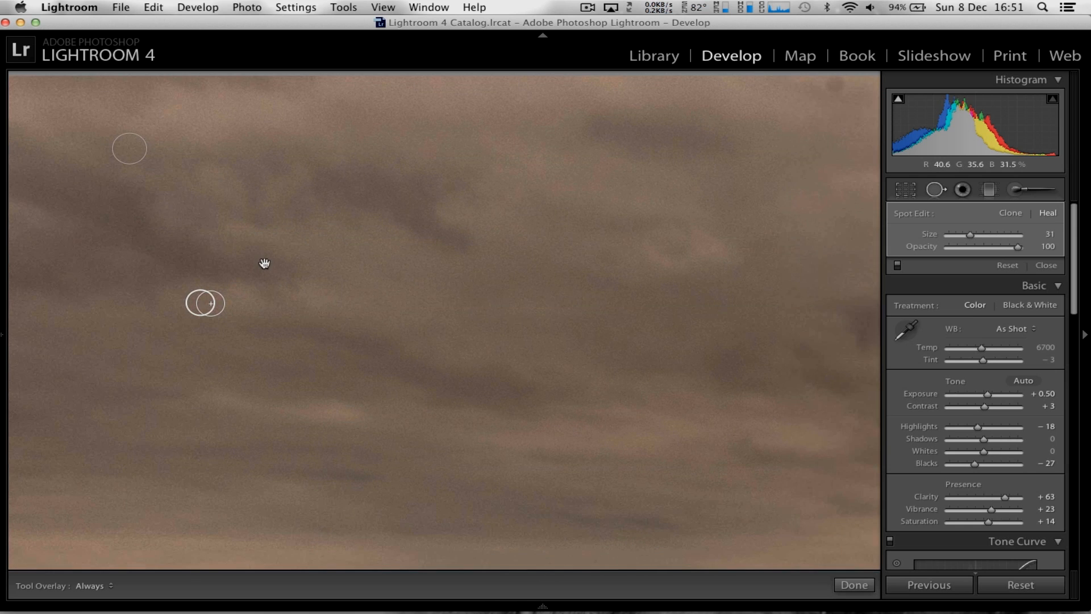
pyautogui.moveTo(627, 244); pyautogui.dragTo(243, 333)
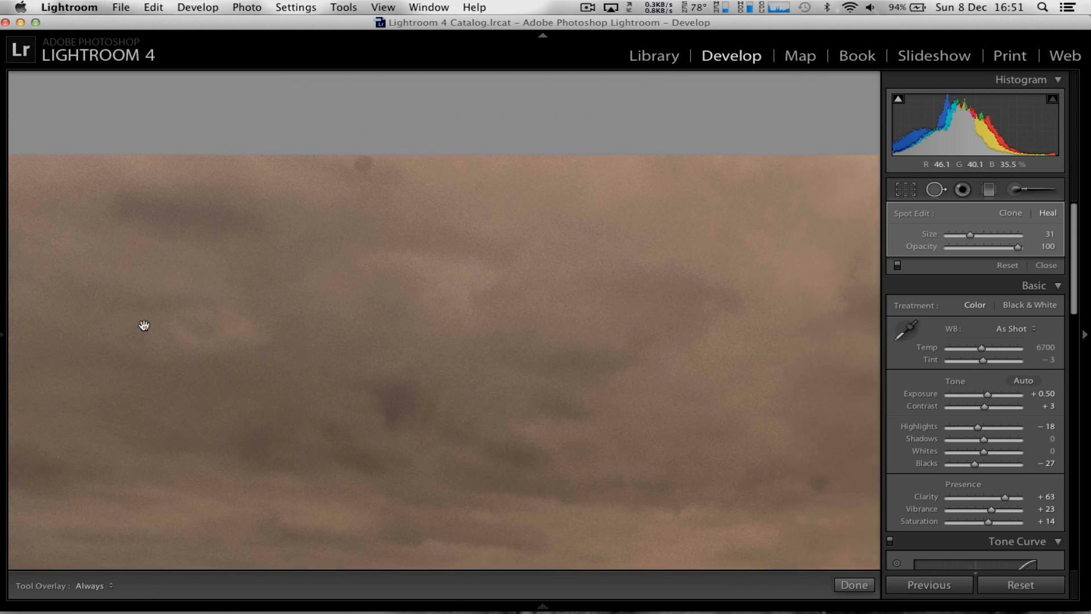
pyautogui.click(362, 164)
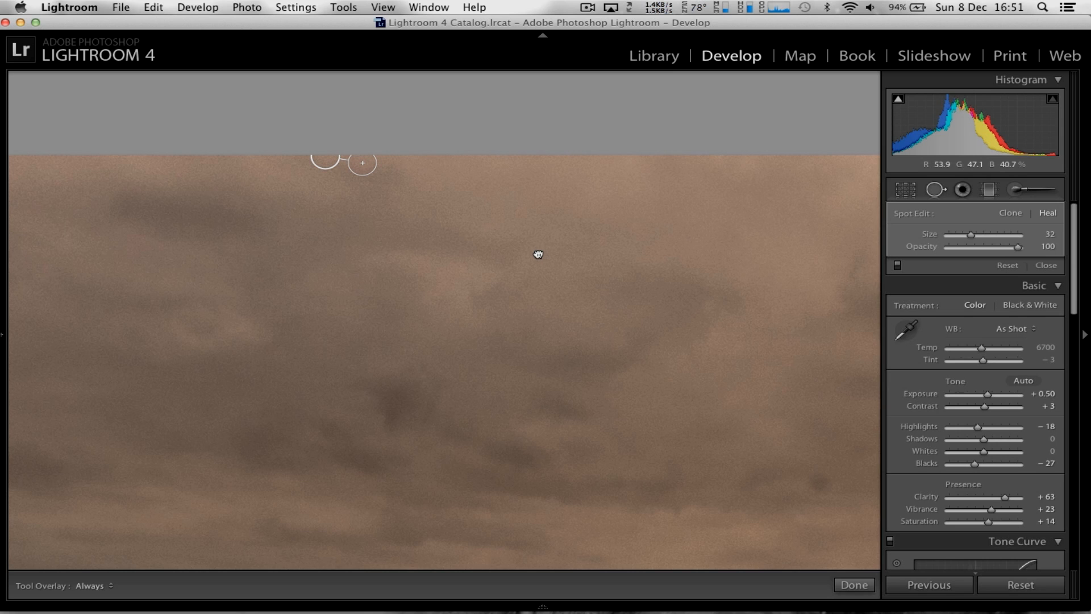
pyautogui.moveTo(540, 254); pyautogui.dragTo(295, 239)
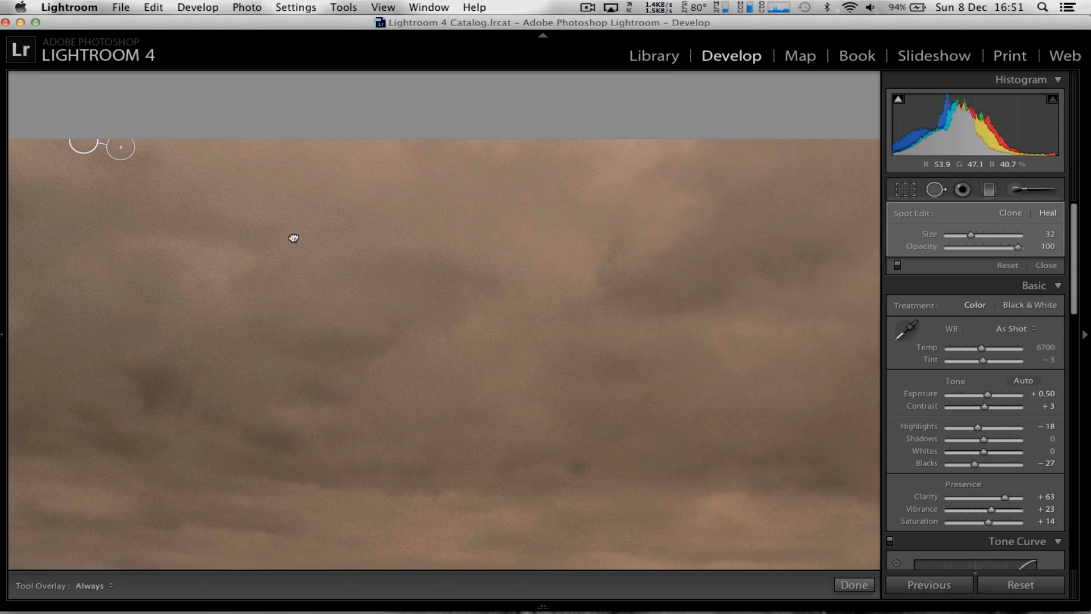
pyautogui.click(578, 466)
# Heal the dust spot in the dark cloud towards the right and the one on the top edge near the upper-right corner
pyautogui.moveTo(727, 325)
pyautogui.mouseDown()
pyautogui.moveTo(513, 319)
pyautogui.moveTo(283, 335)
pyautogui.moveTo(136, 317)
pyautogui.mouseUp()
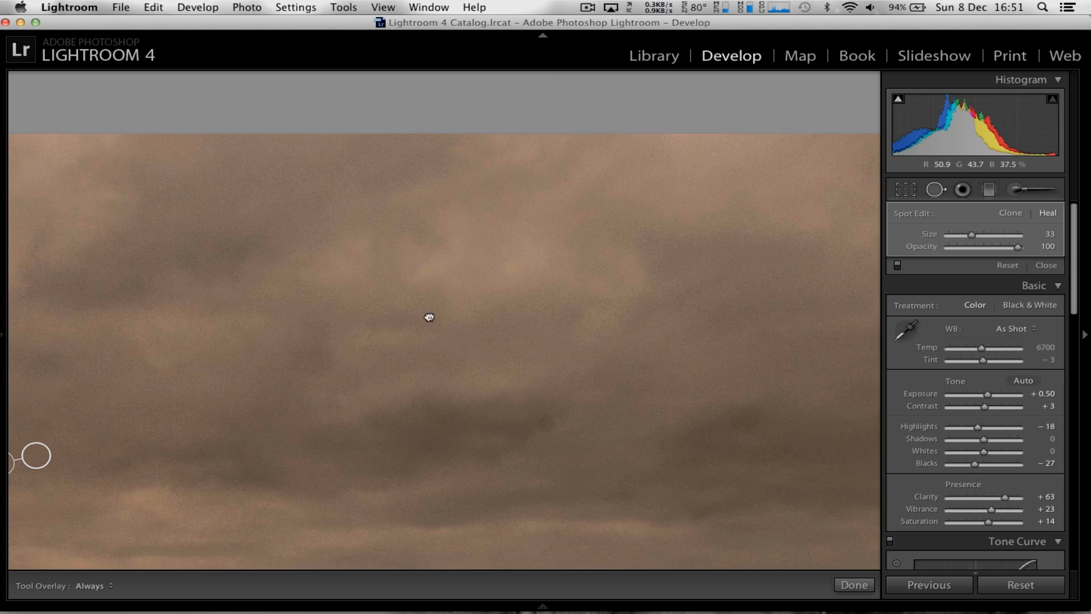
pyautogui.moveTo(455, 323); pyautogui.dragTo(292, 248)
pyautogui.click(381, 352)
pyautogui.moveTo(692, 244)
pyautogui.mouseDown()
pyautogui.moveTo(331, 358)
pyautogui.moveTo(192, 341)
pyautogui.mouseUp()
pyautogui.moveTo(421, 227); pyautogui.dragTo(270, 250)
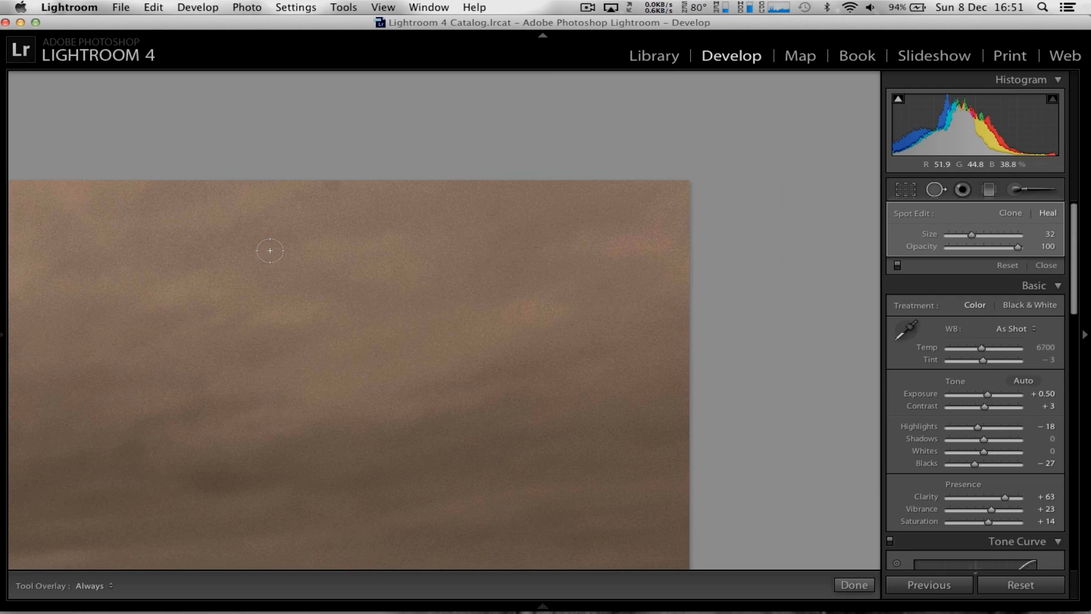
pyautogui.click(331, 183)
# Heal two dust spots in the orange glow just above the horizon
pyautogui.moveTo(548, 446); pyautogui.dragTo(550, 239)
pyautogui.moveTo(527, 385); pyautogui.dragTo(704, 292)
pyautogui.moveTo(479, 324); pyautogui.dragTo(720, 325)
pyautogui.moveTo(327, 370); pyautogui.dragTo(686, 355)
pyautogui.moveTo(373, 377); pyautogui.dragTo(726, 356)
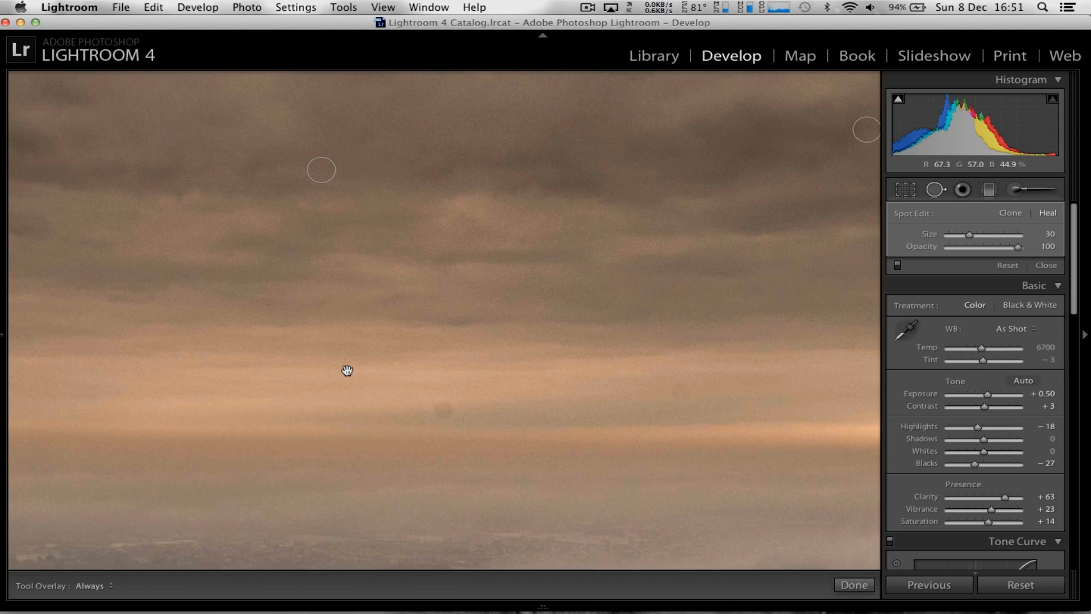
pyautogui.moveTo(346, 369); pyautogui.dragTo(481, 343)
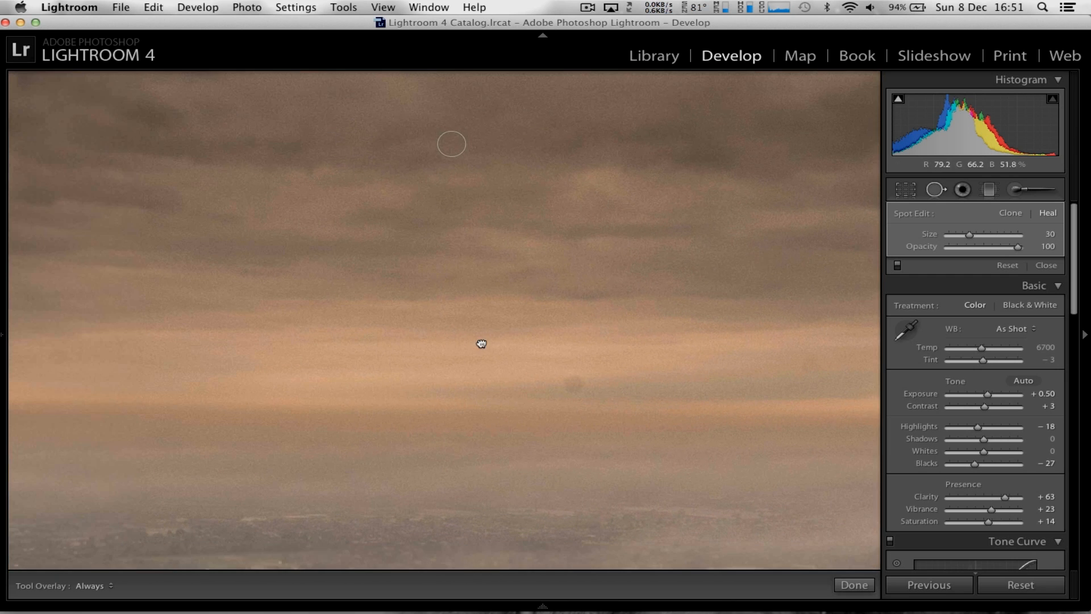
pyautogui.click(574, 385)
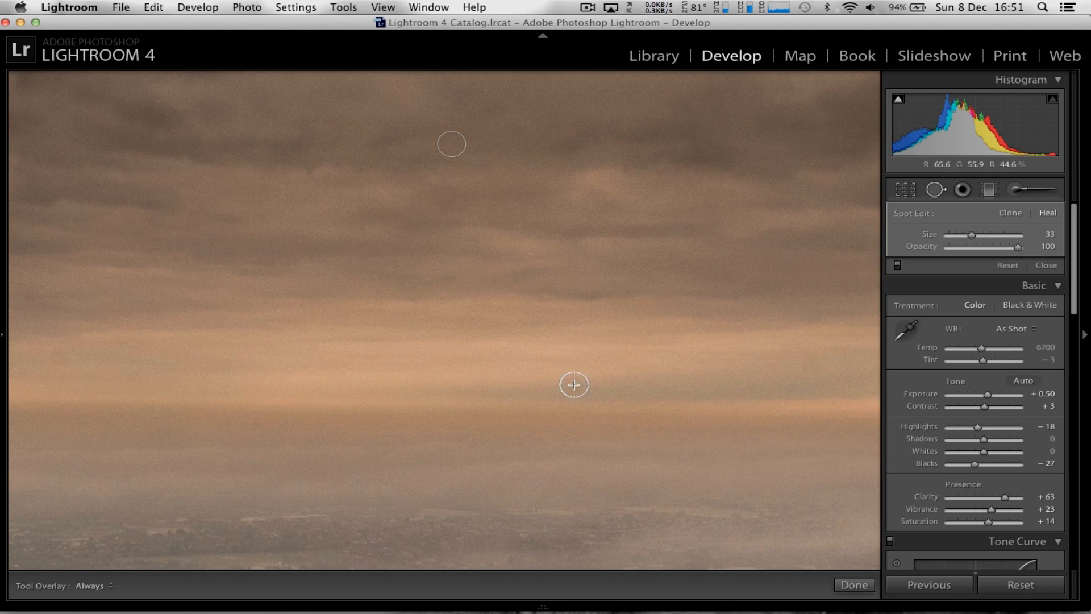
pyautogui.click(807, 365)
# Heal two more dust spots above the horizon towards the photo's left side, and finish spot removal
pyautogui.moveTo(491, 383); pyautogui.dragTo(728, 382)
pyautogui.moveTo(381, 384); pyautogui.dragTo(541, 384)
pyautogui.moveTo(435, 378); pyautogui.dragTo(501, 374)
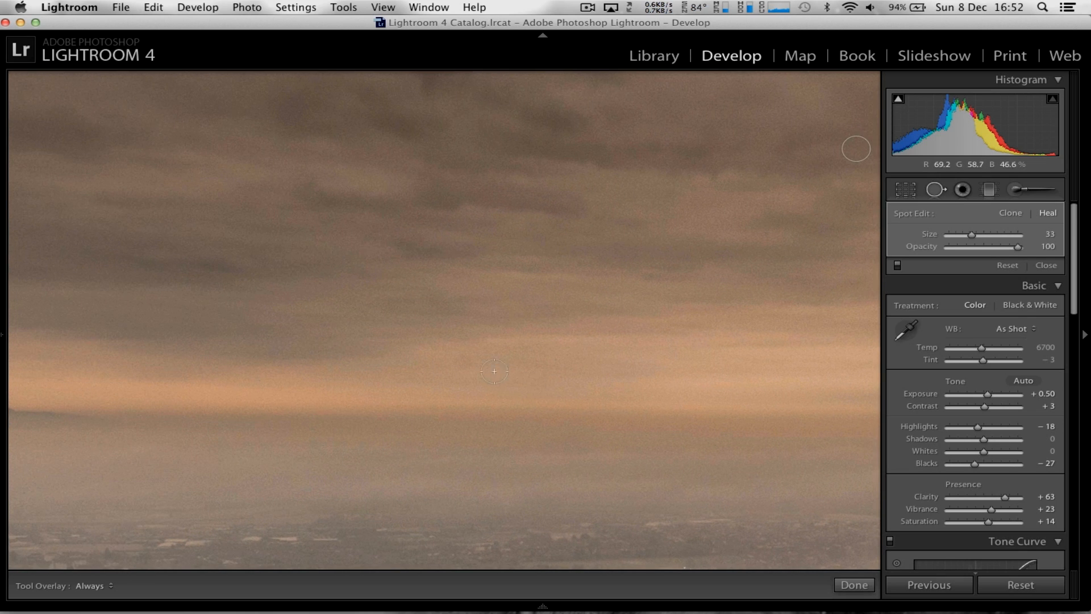
pyautogui.click(463, 361)
pyautogui.moveTo(326, 392); pyautogui.dragTo(546, 394)
pyautogui.moveTo(720, 389); pyautogui.dragTo(765, 387)
pyautogui.moveTo(436, 379); pyautogui.dragTo(699, 378)
pyautogui.click(526, 375)
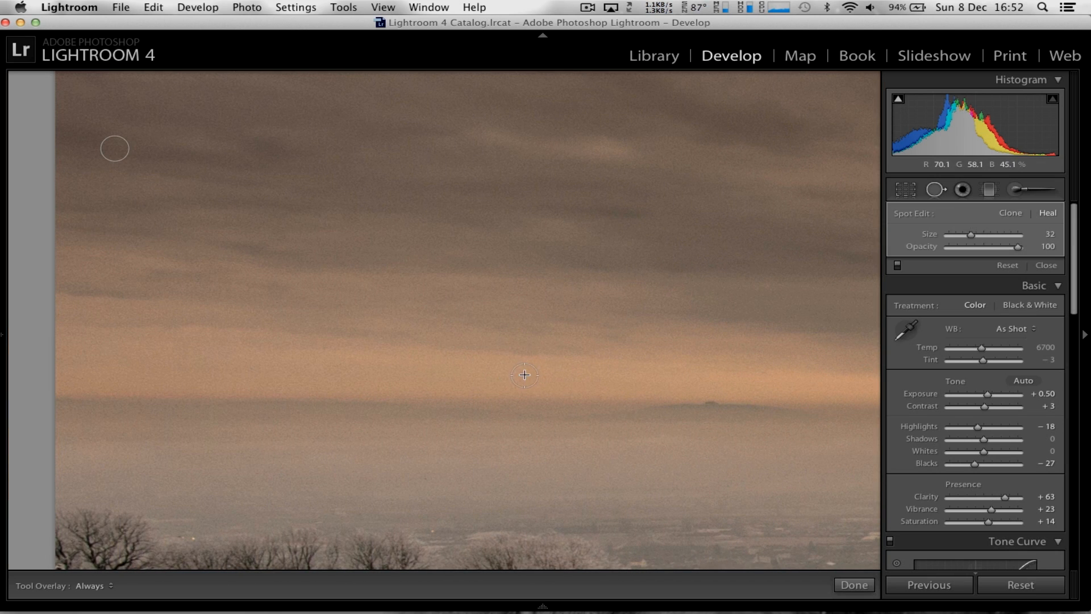
pyautogui.moveTo(375, 251); pyautogui.dragTo(334, 37)
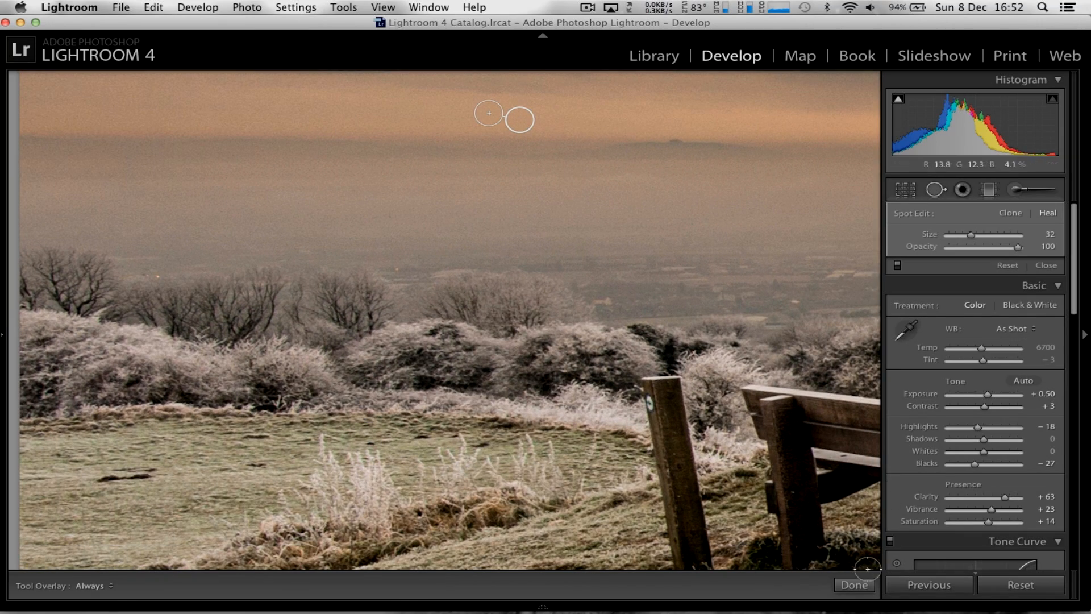
pyautogui.click(854, 585)
pyautogui.click(692, 404)
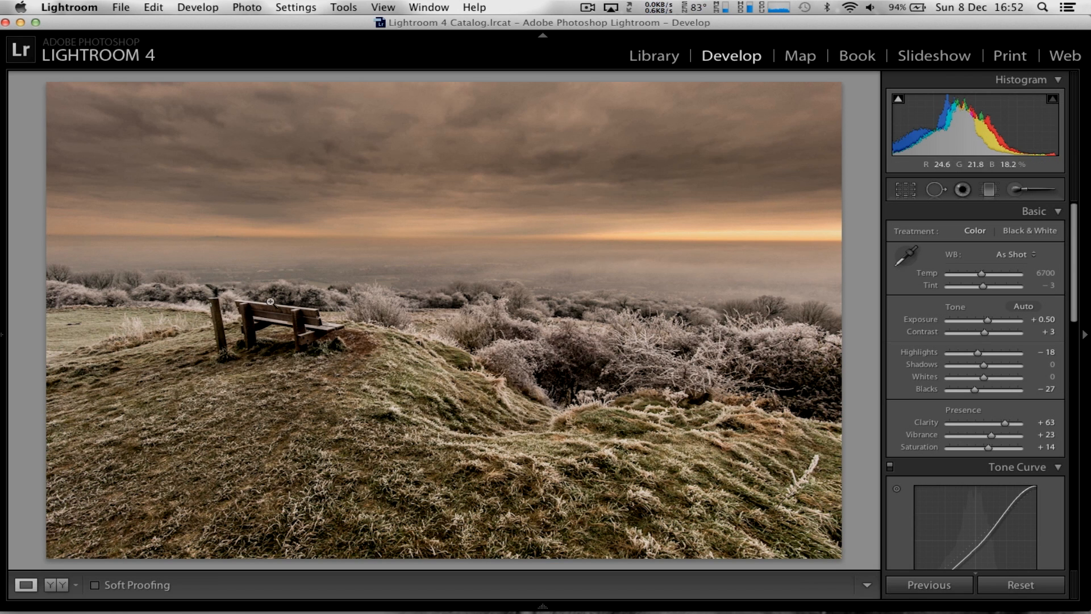
# Zoom in on the bench and set up the Adjustment Brush with the Dodge (Lighten) effect and size 4.0
pyautogui.click(266, 318)
pyautogui.moveTo(280, 380); pyautogui.dragTo(425, 382)
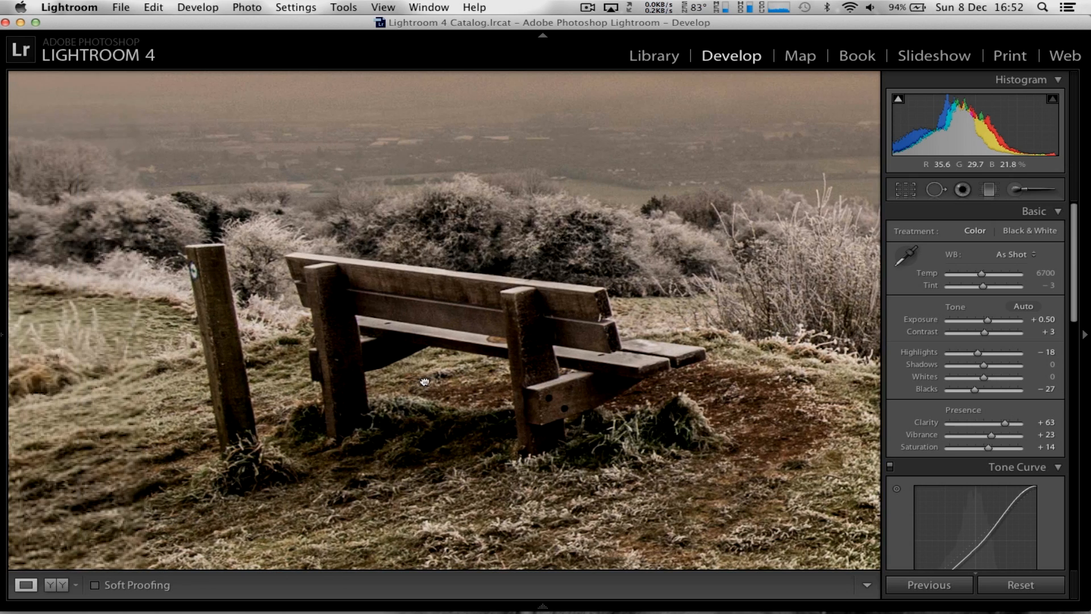
pyautogui.click(1016, 191)
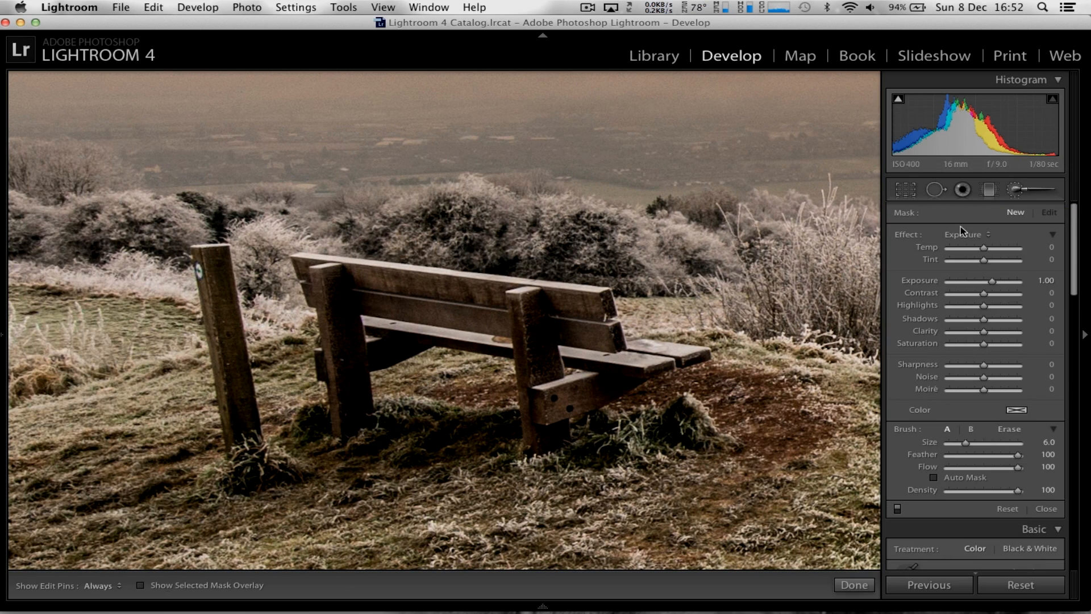
pyautogui.click(962, 235)
pyautogui.click(973, 346)
pyautogui.press('[')
pyautogui.press('[')
pyautogui.press('h')
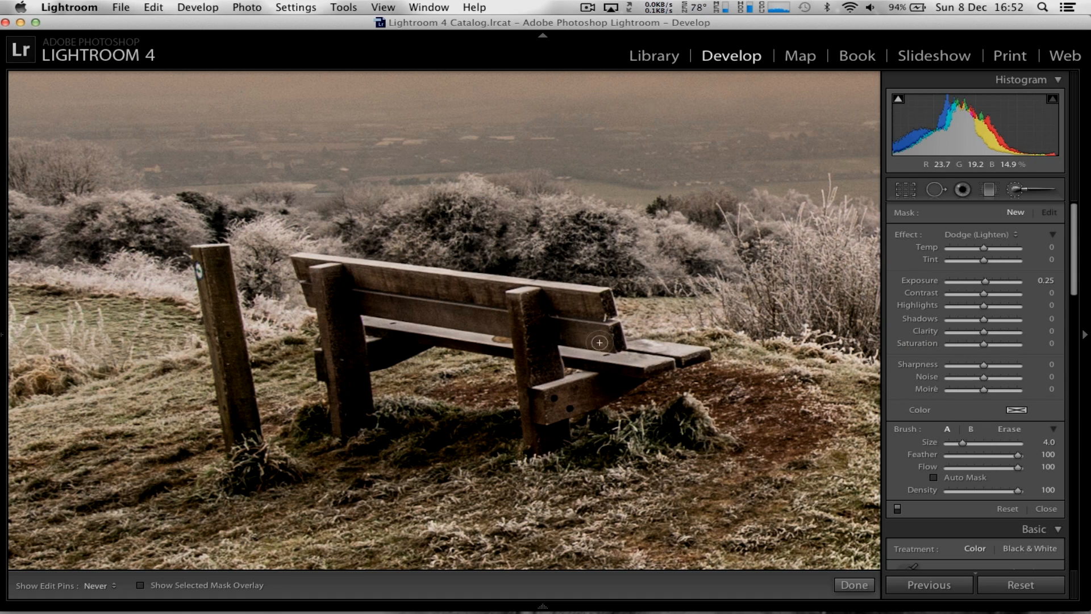
# Paint the Dodge brush over the bench's backrest, legs and supports, with the selected mask overlay shown to check the coverage
pyautogui.moveTo(536, 322)
pyautogui.mouseDown()
pyautogui.moveTo(545, 357)
pyautogui.moveTo(542, 326)
pyautogui.mouseUp()
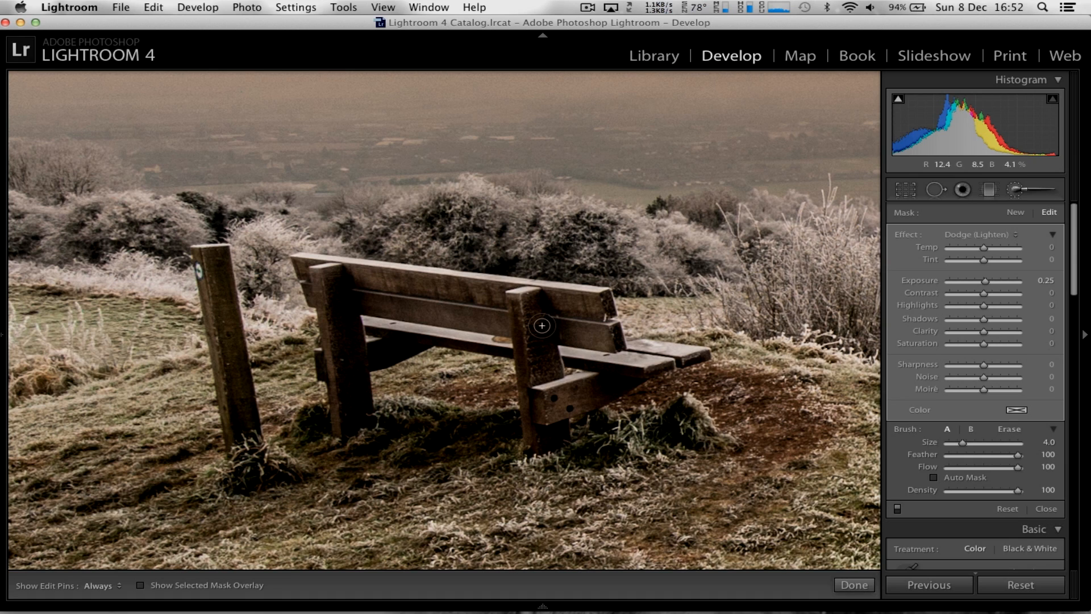
pyautogui.click(140, 585)
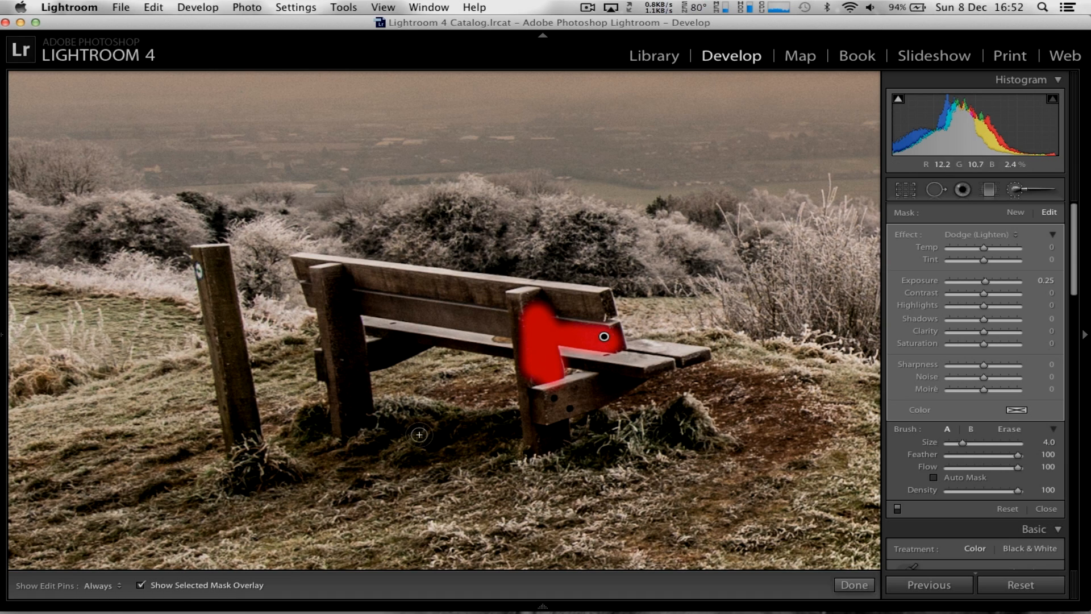
pyautogui.moveTo(534, 391)
pyautogui.mouseDown()
pyautogui.moveTo(542, 440)
pyautogui.moveTo(558, 406)
pyautogui.moveTo(590, 391)
pyautogui.moveTo(561, 394)
pyautogui.moveTo(594, 384)
pyautogui.moveTo(541, 394)
pyautogui.moveTo(530, 315)
pyautogui.moveTo(516, 296)
pyautogui.moveTo(546, 294)
pyautogui.moveTo(605, 320)
pyautogui.moveTo(597, 309)
pyautogui.moveTo(360, 282)
pyautogui.moveTo(363, 294)
pyautogui.moveTo(552, 322)
pyautogui.moveTo(631, 377)
pyautogui.moveTo(577, 394)
pyautogui.mouseUp()
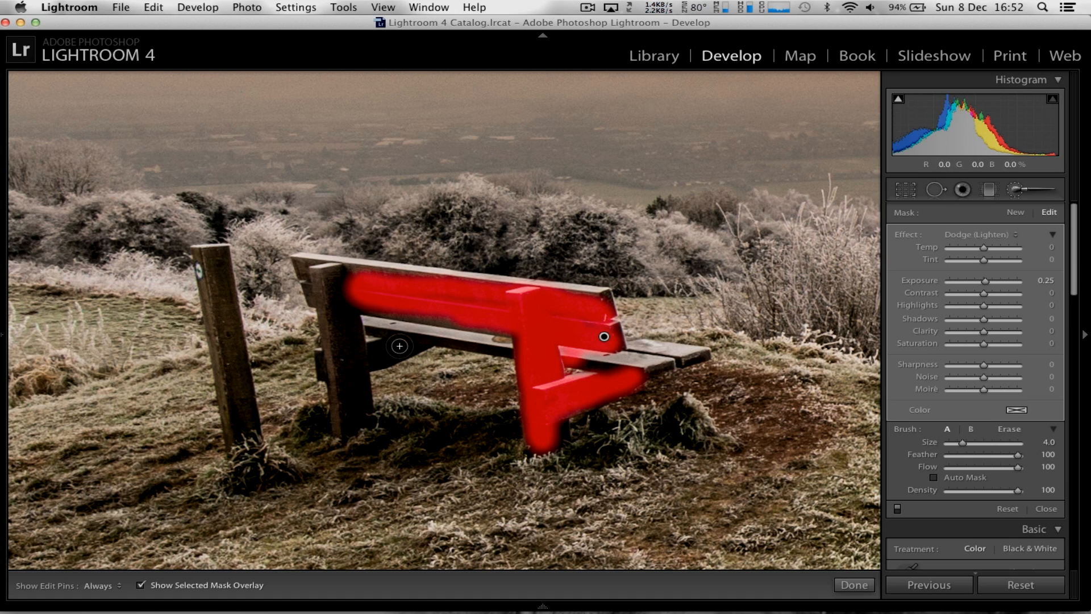
pyautogui.moveTo(426, 341)
pyautogui.mouseDown()
pyautogui.moveTo(370, 353)
pyautogui.moveTo(347, 377)
pyautogui.moveTo(348, 412)
pyautogui.moveTo(359, 419)
pyautogui.moveTo(327, 292)
pyautogui.moveTo(349, 338)
pyautogui.moveTo(335, 283)
pyautogui.moveTo(306, 263)
pyautogui.moveTo(385, 276)
pyautogui.moveTo(359, 297)
pyautogui.moveTo(408, 312)
pyautogui.moveTo(494, 319)
pyautogui.mouseUp()
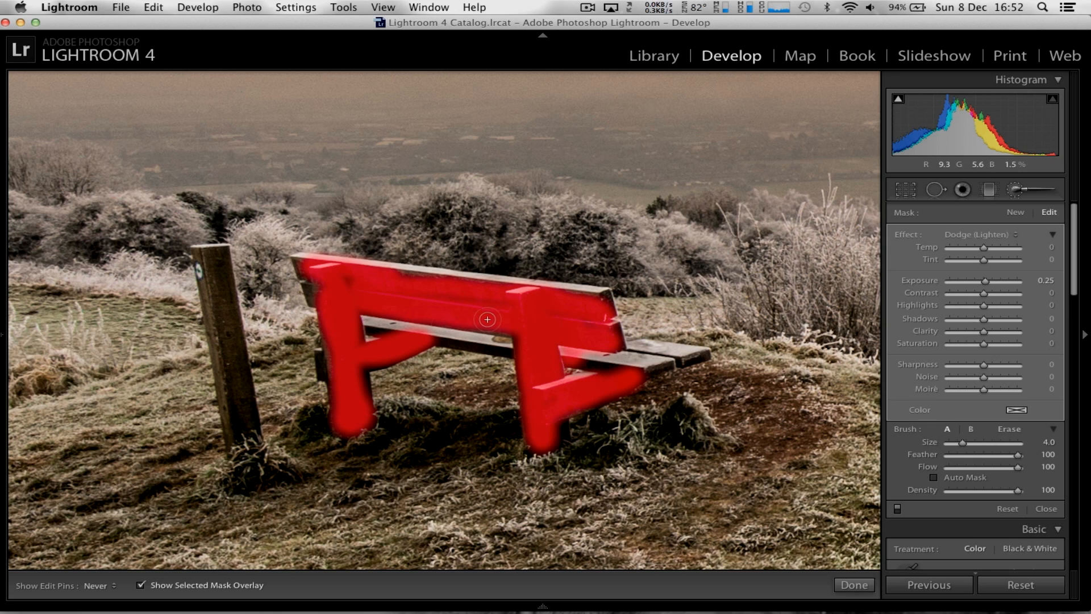
pyautogui.moveTo(324, 358)
pyautogui.mouseDown()
pyautogui.moveTo(371, 356)
pyautogui.moveTo(366, 364)
pyautogui.moveTo(346, 315)
pyautogui.moveTo(312, 288)
pyautogui.moveTo(304, 264)
pyautogui.mouseUp()
pyautogui.moveTo(401, 281)
pyautogui.mouseDown()
pyautogui.moveTo(546, 303)
pyautogui.moveTo(594, 335)
pyautogui.mouseUp()
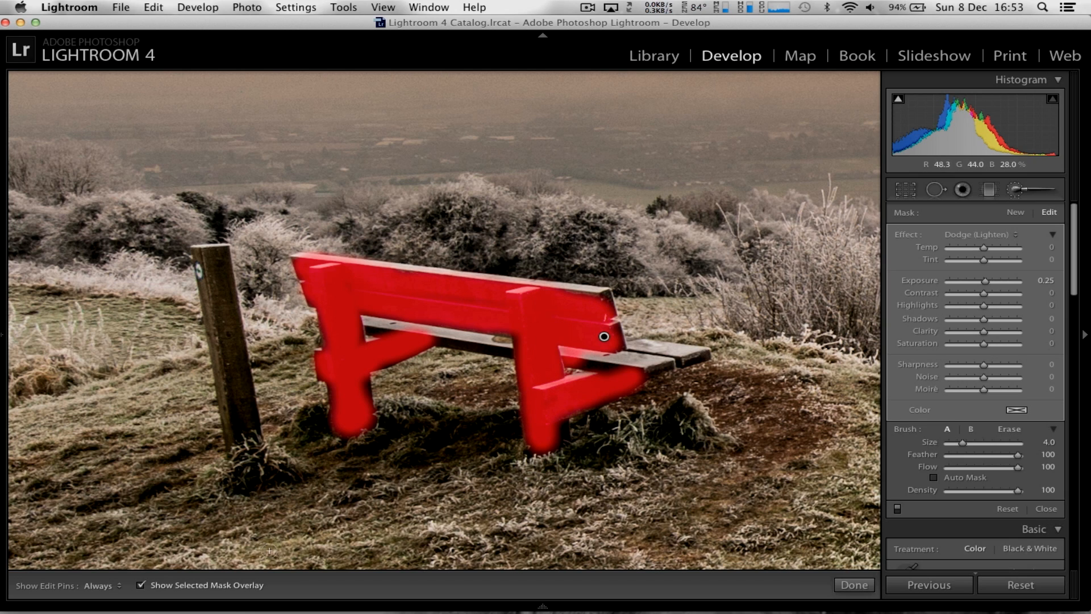
# Raise the bench adjustment's Shadows to 36, hide the mask overlay, finish brushing and fit the whole photo in view
pyautogui.click(244, 588)
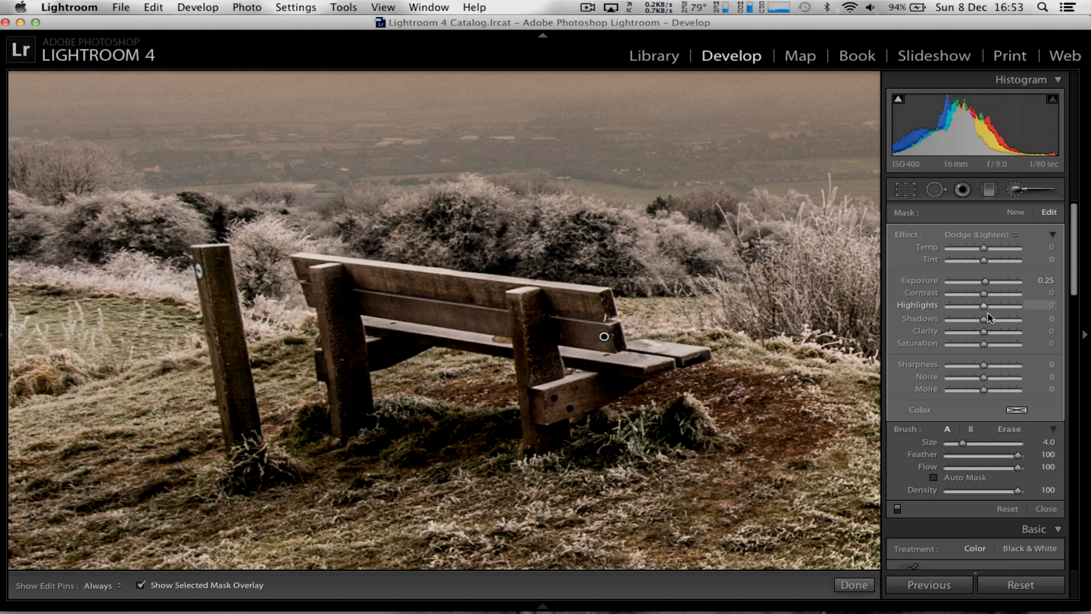
pyautogui.moveTo(989, 322); pyautogui.dragTo(993, 321)
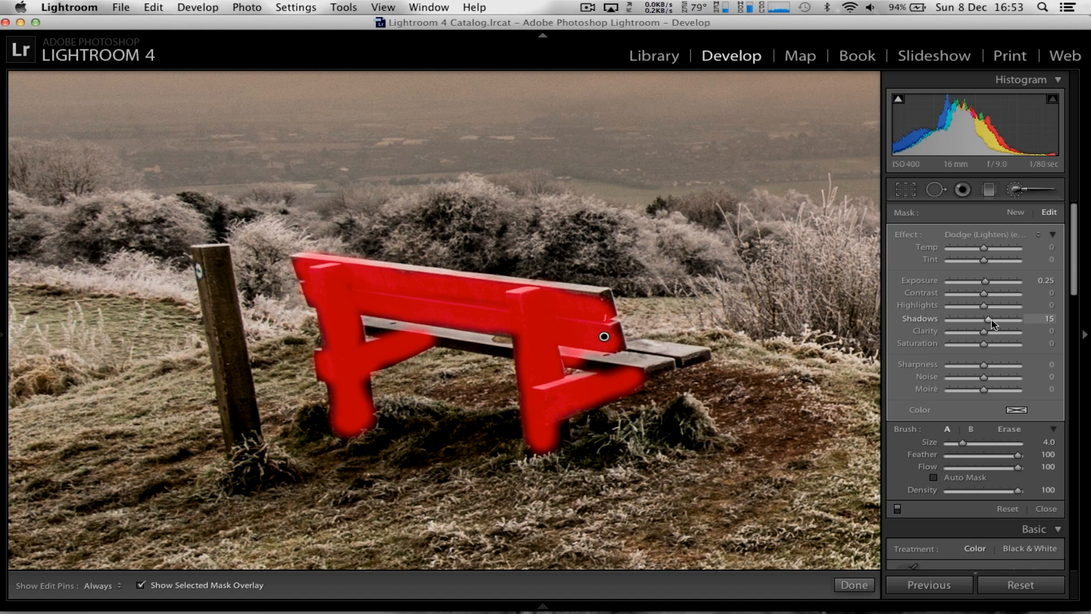
pyautogui.click(140, 586)
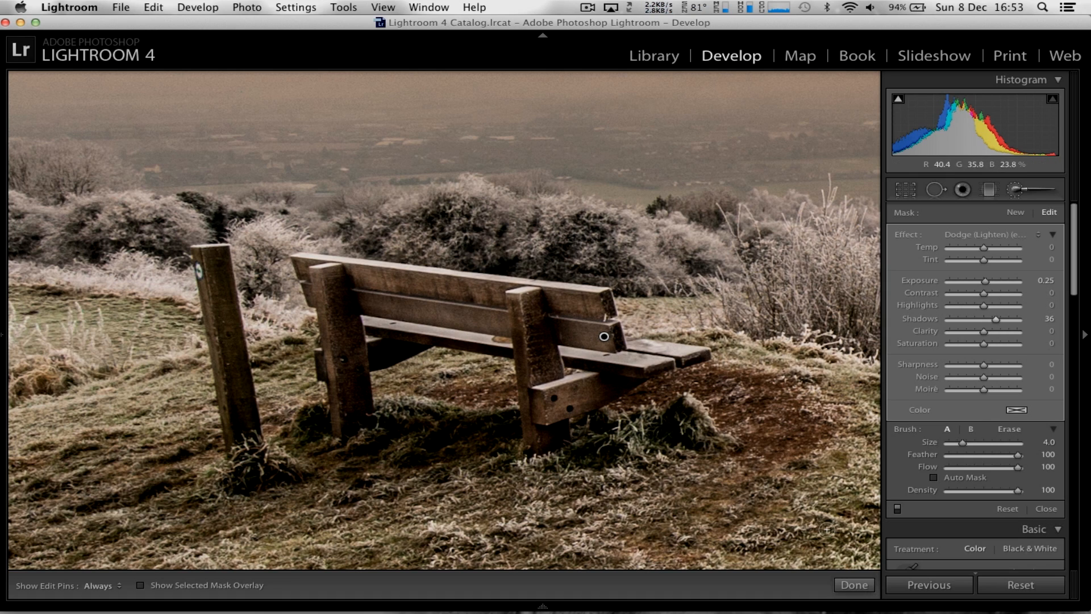
pyautogui.click(854, 585)
pyautogui.click(650, 401)
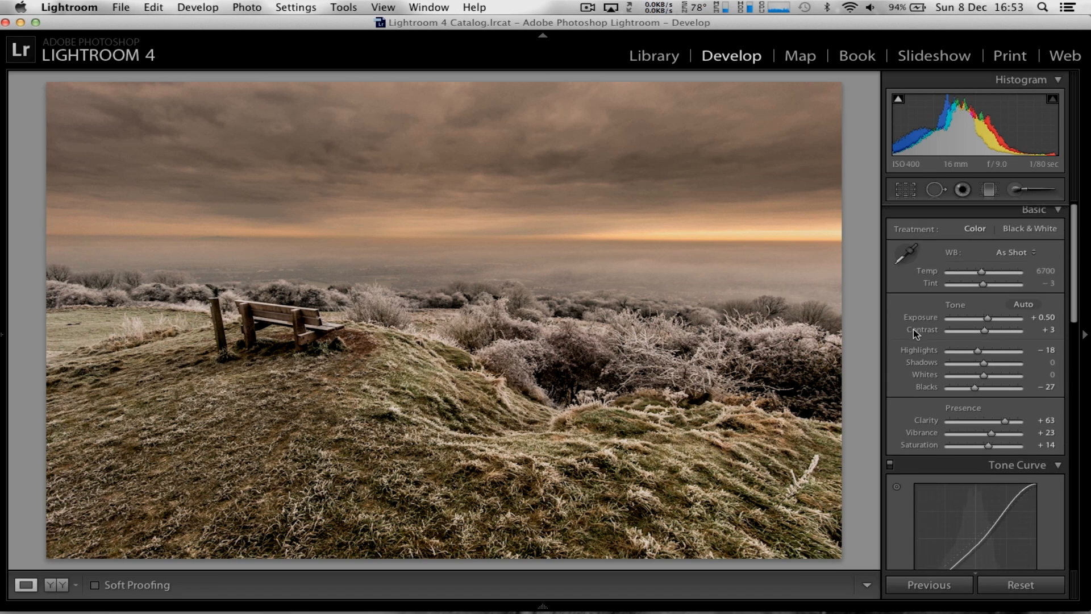
# Reduce the photo's noise with Luminance 19 and luminance Contrast 11
pyautogui.scroll(-15, 912, 329)
pyautogui.scroll(4, 913, 329)
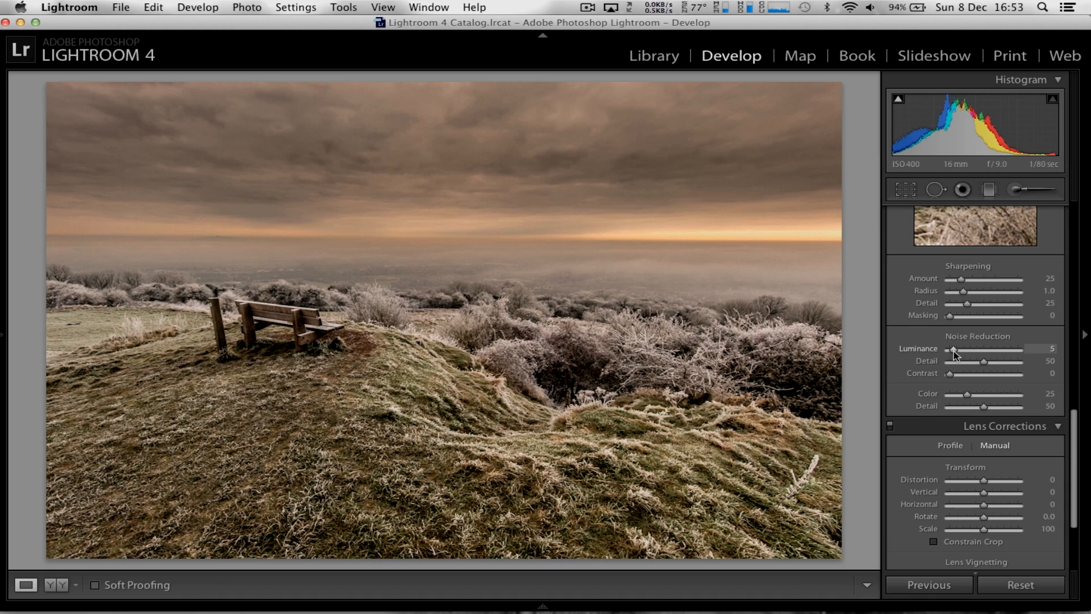
pyautogui.moveTo(954, 350); pyautogui.dragTo(958, 350)
pyautogui.press('alt')
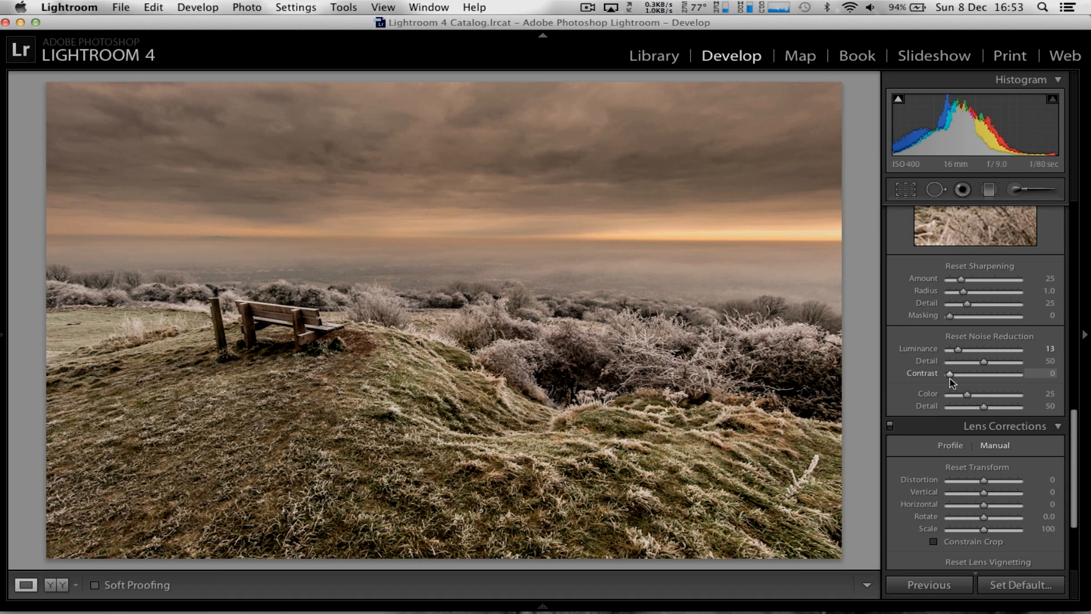
pyautogui.moveTo(950, 377); pyautogui.dragTo(955, 378)
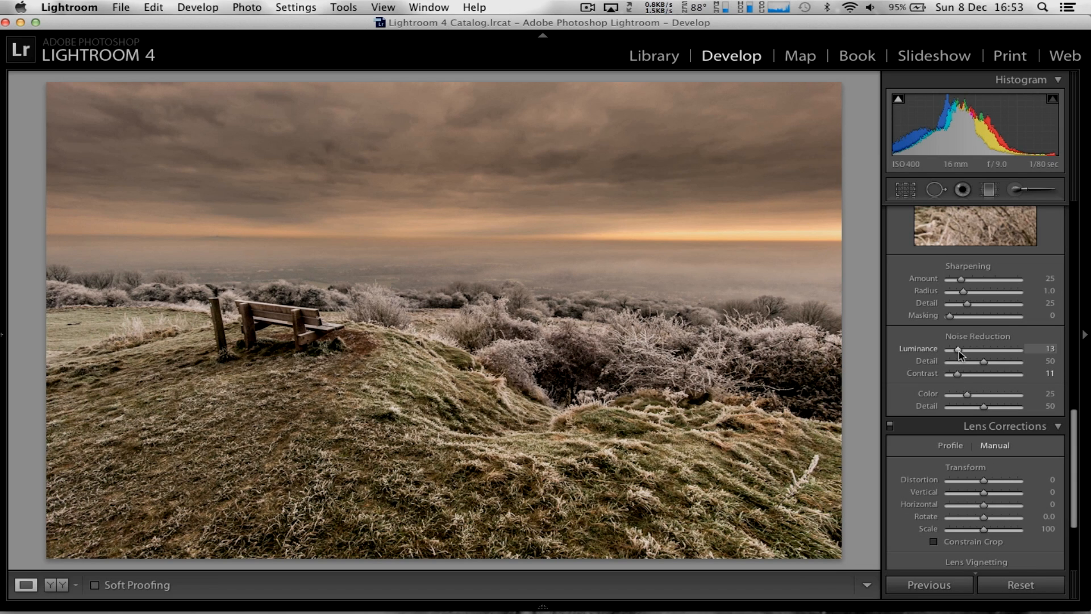
pyautogui.press('alt')
pyautogui.moveTo(959, 350); pyautogui.dragTo(963, 350)
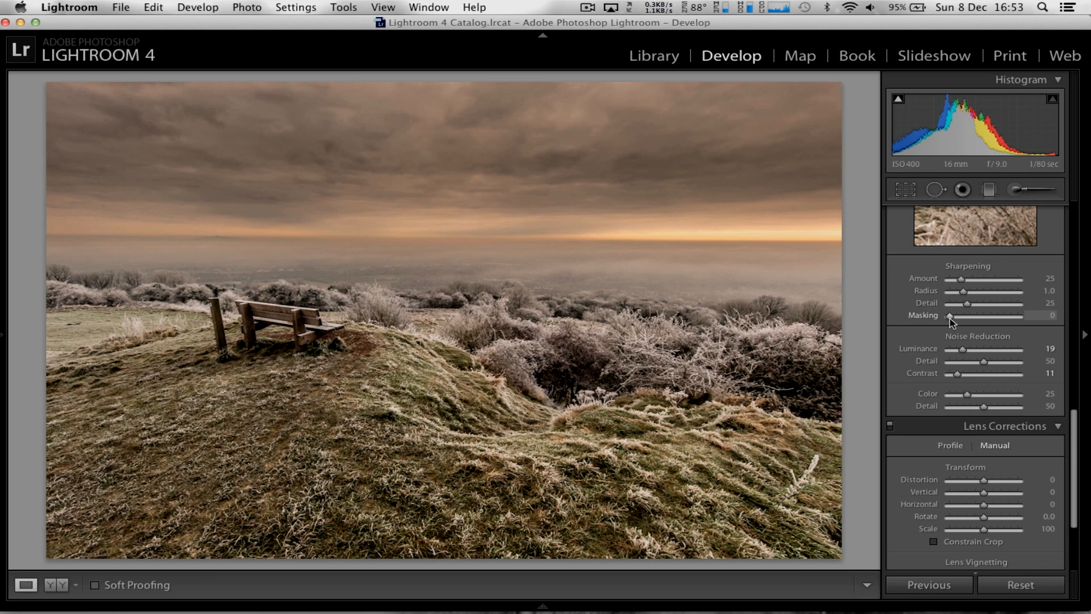
# Sharpen the photo with Masking 90, using the mask preview, and Amount 43, then collapse the Lens Corrections settings
pyautogui.press('alt')
pyautogui.moveTo(949, 316); pyautogui.dragTo(1008, 320)
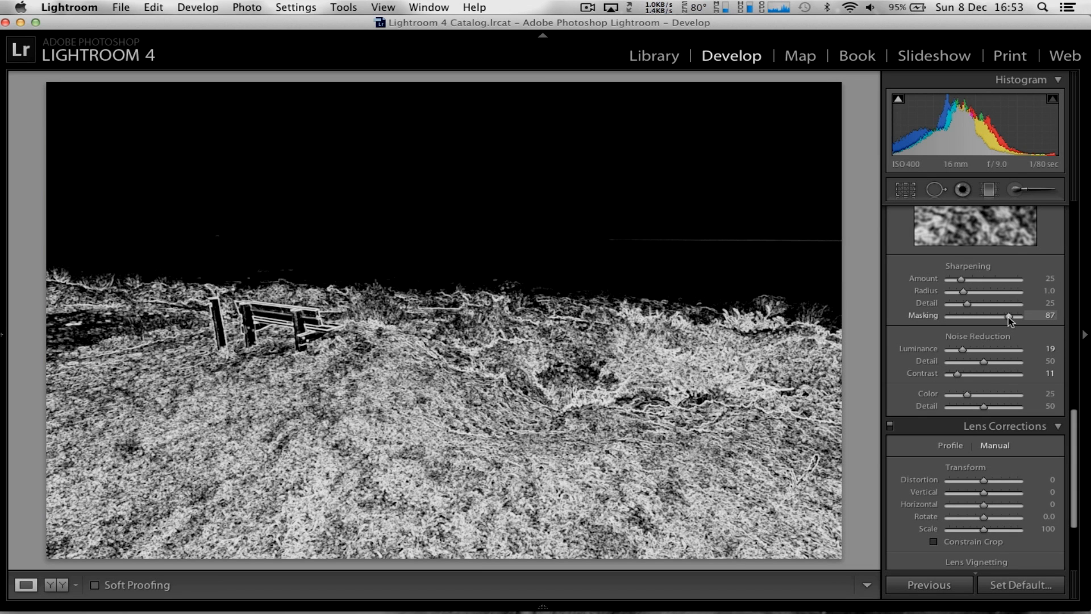
pyautogui.moveTo(1008, 320)
pyautogui.mouseDown()
pyautogui.moveTo(993, 320)
pyautogui.moveTo(1010, 319)
pyautogui.mouseUp()
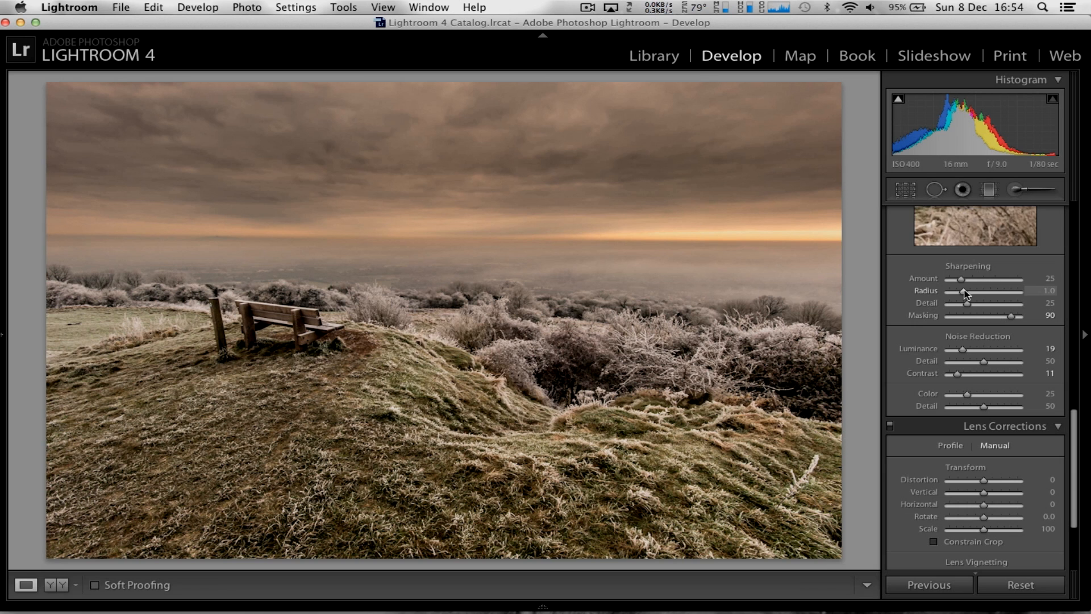
pyautogui.moveTo(960, 280); pyautogui.dragTo(969, 282)
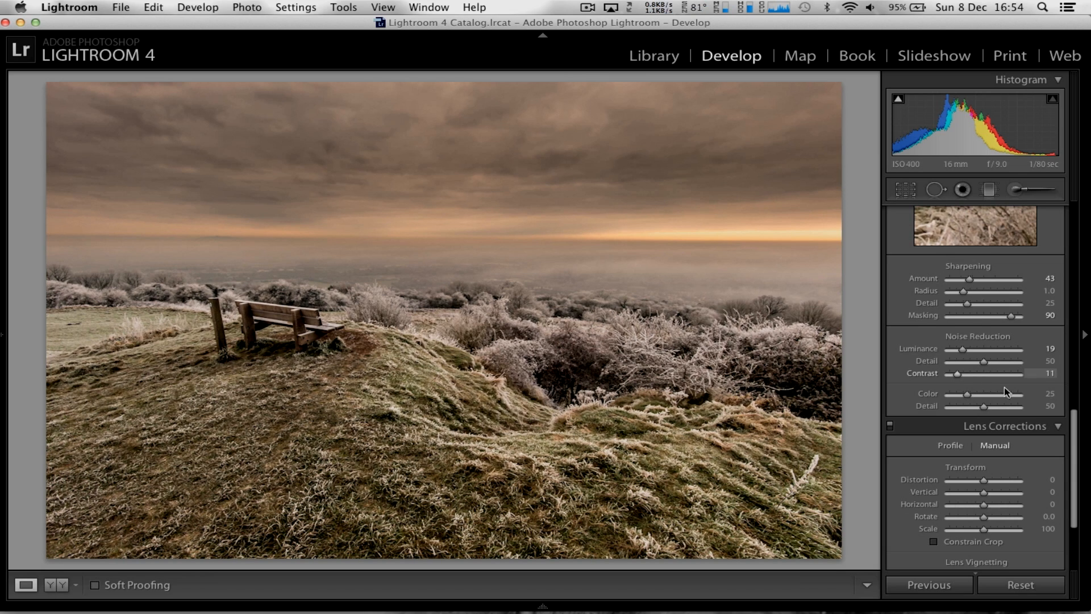
pyautogui.click(1058, 430)
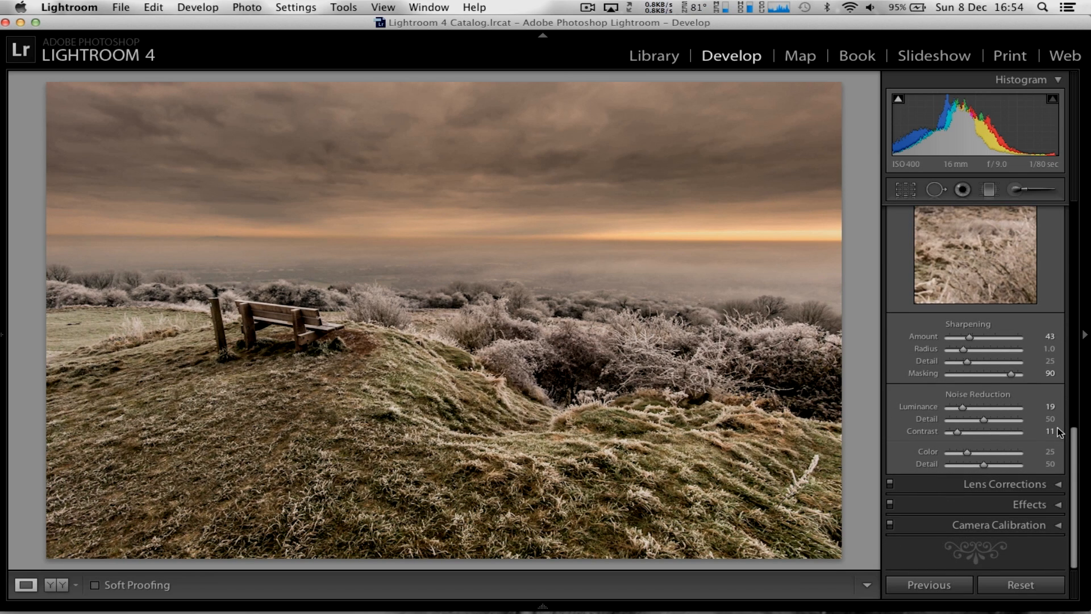
# Inspect the sharpening and noise reduction up close across the grass, bushes, bench and fence post, then return to the full photo
pyautogui.scroll(5, 1028, 428)
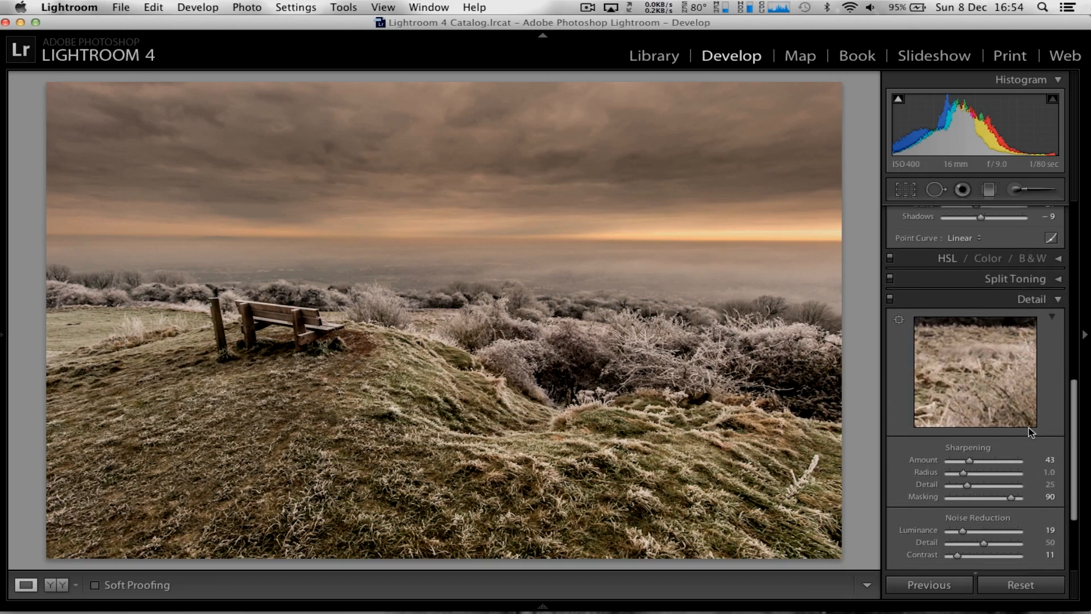
pyautogui.click(619, 433)
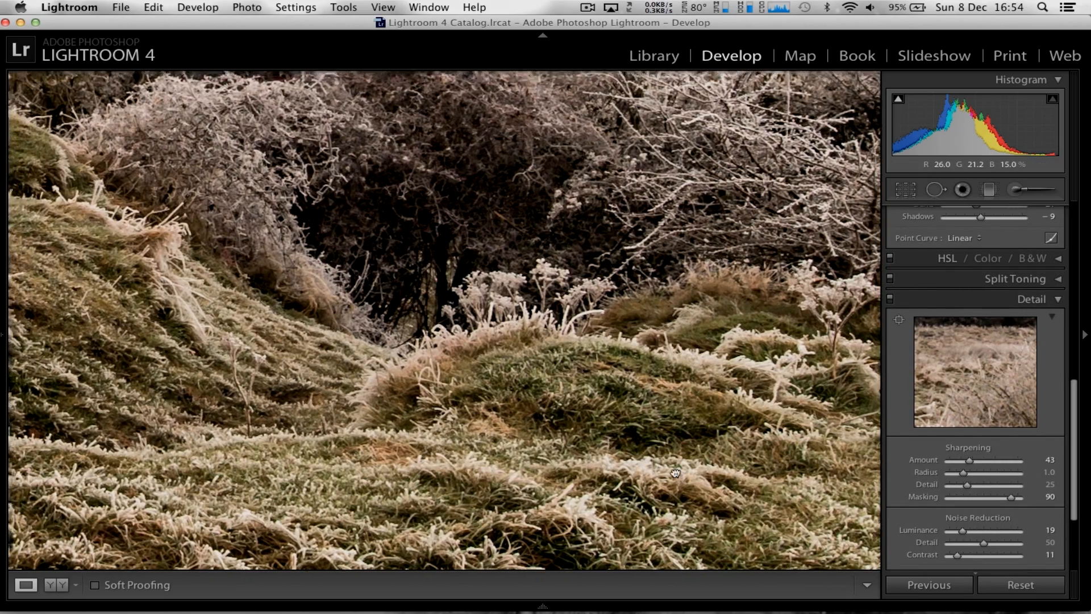
pyautogui.moveTo(432, 315); pyautogui.dragTo(675, 473)
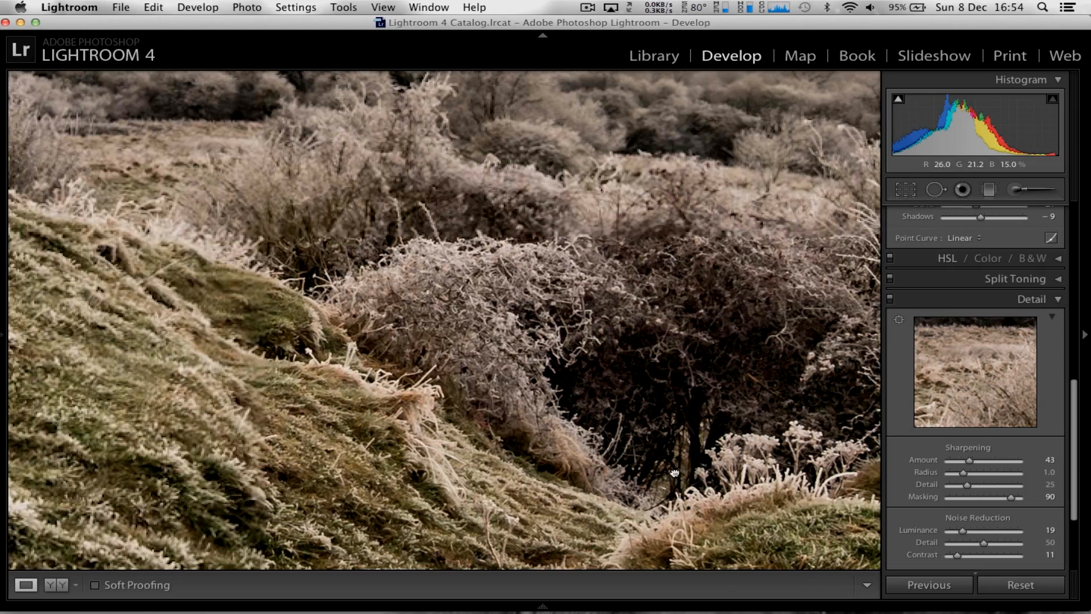
pyautogui.moveTo(265, 299); pyautogui.dragTo(504, 348)
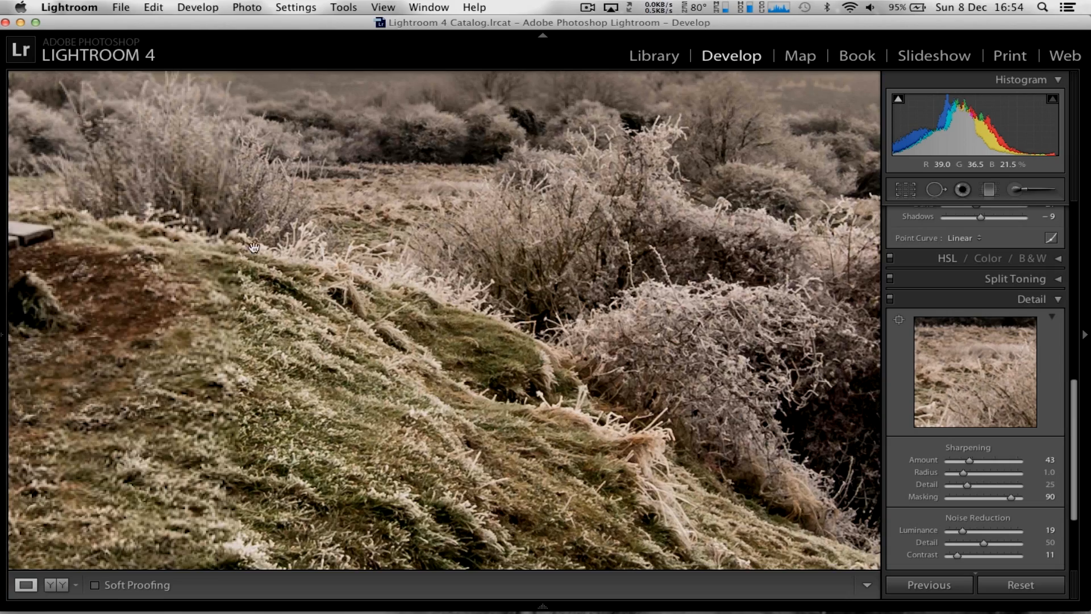
pyautogui.moveTo(239, 248); pyautogui.dragTo(450, 291)
pyautogui.moveTo(138, 270); pyautogui.dragTo(385, 389)
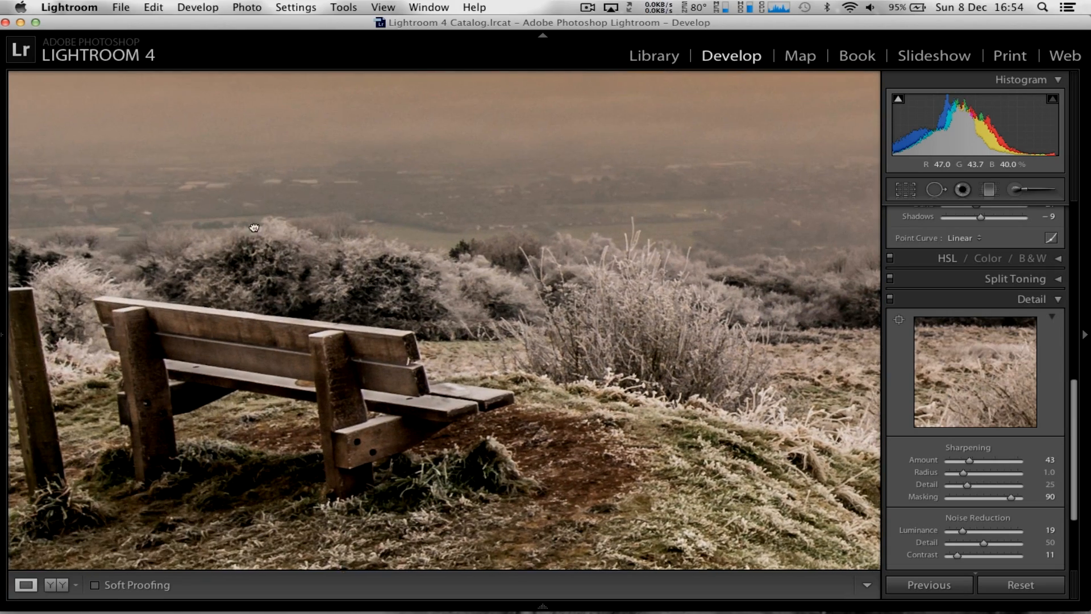
pyautogui.moveTo(254, 217); pyautogui.dragTo(293, 279)
pyautogui.moveTo(82, 266); pyautogui.dragTo(421, 267)
pyautogui.moveTo(232, 334); pyautogui.dragTo(545, 290)
pyautogui.click(531, 234)
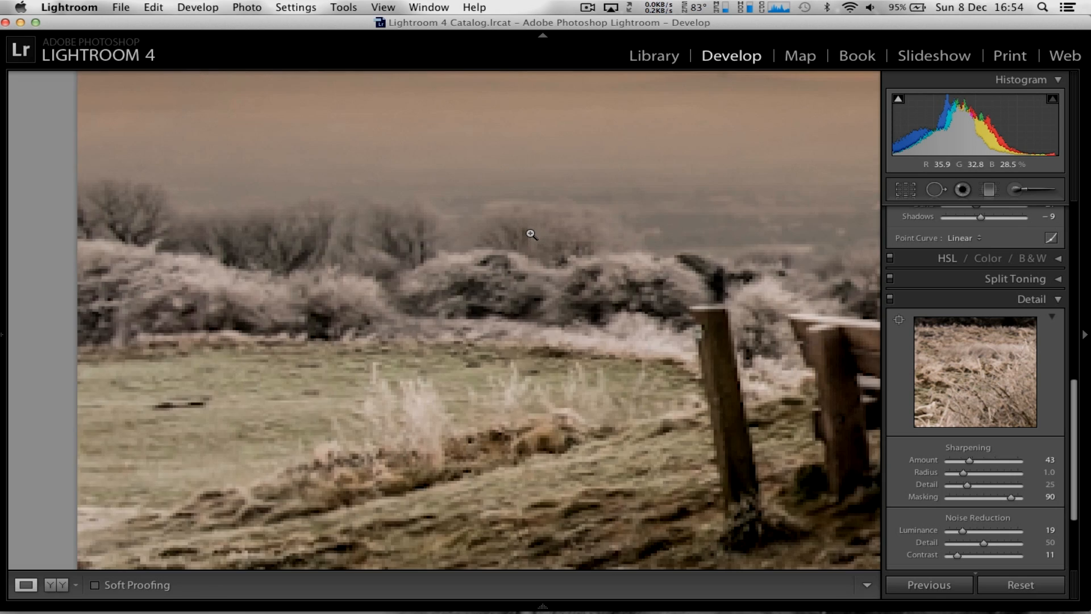
# Compare the original Import state with the edited photo through the edit history, returning to the latest Sharpening state
pyautogui.scroll(10, 979, 339)
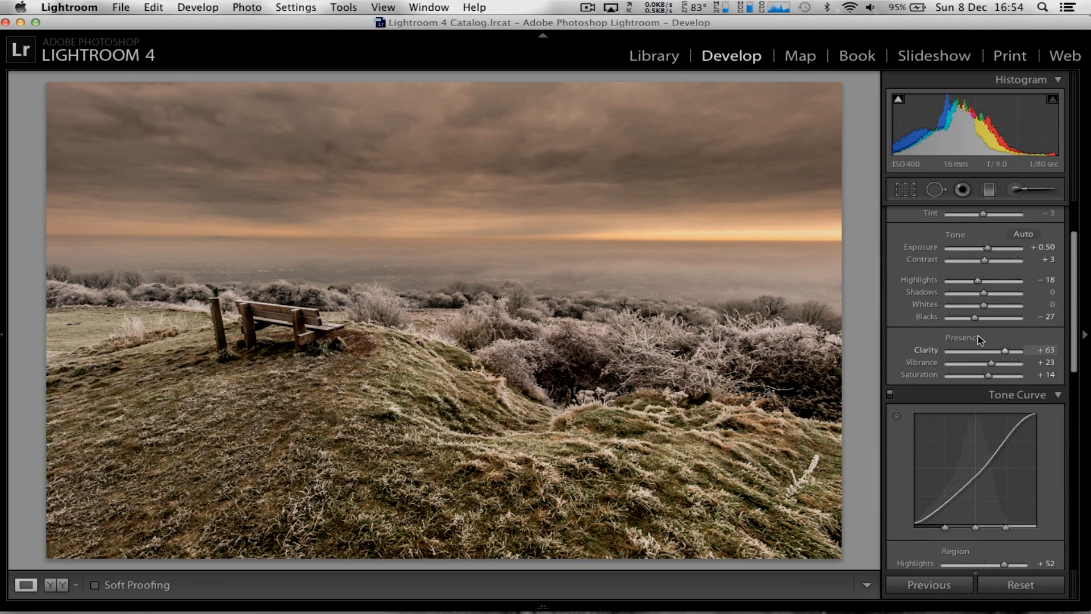
pyautogui.scroll(4, 978, 339)
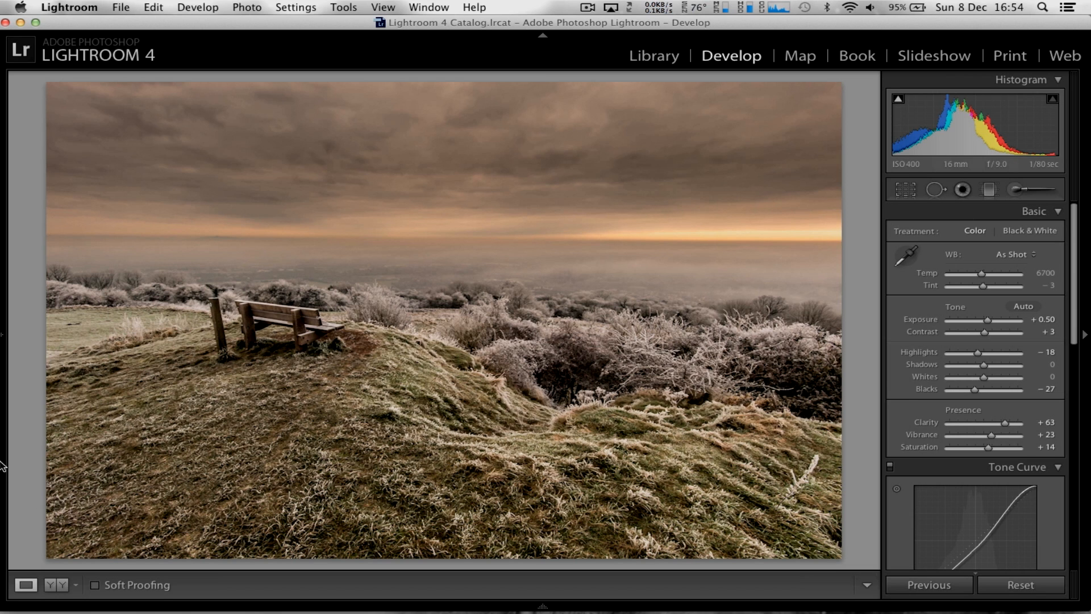
pyautogui.click(3, 335)
pyautogui.scroll(-5, 102, 461)
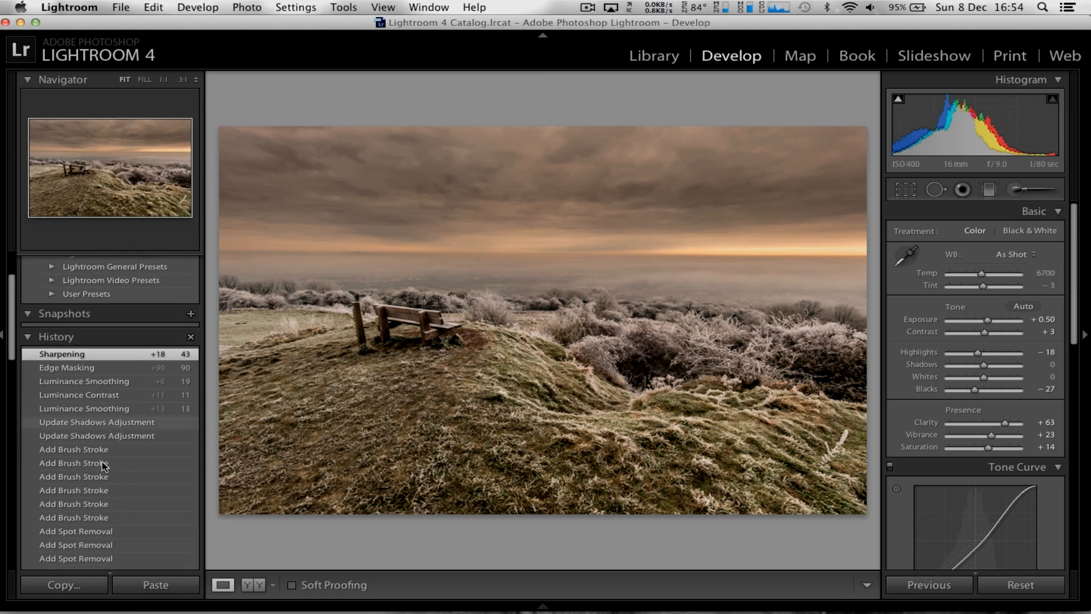
pyautogui.scroll(-10, 102, 464)
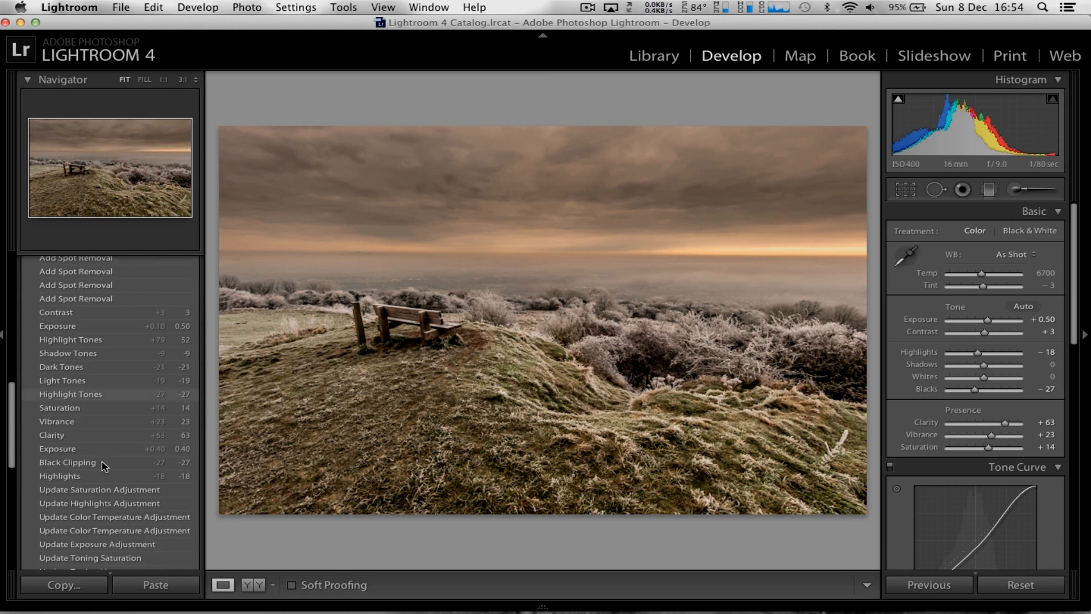
pyautogui.scroll(-10, 103, 465)
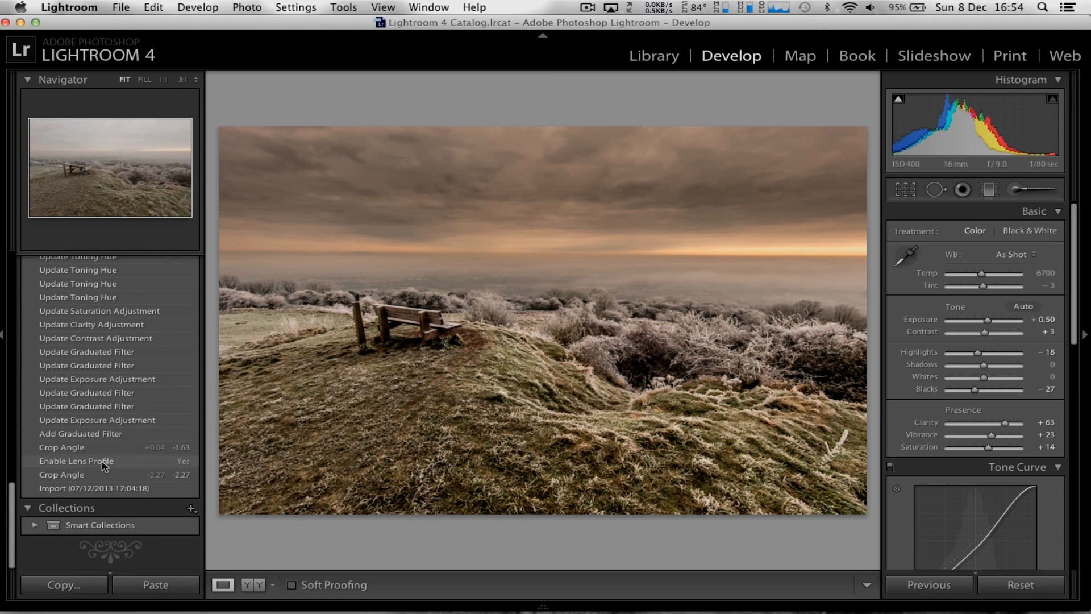
pyautogui.click(104, 490)
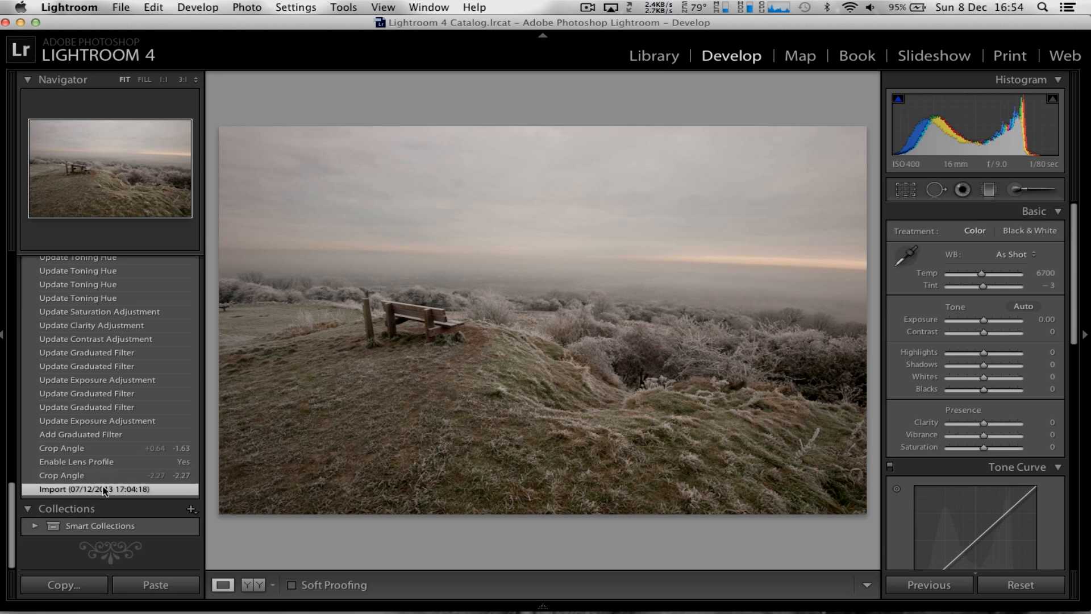
pyautogui.scroll(15, 102, 482)
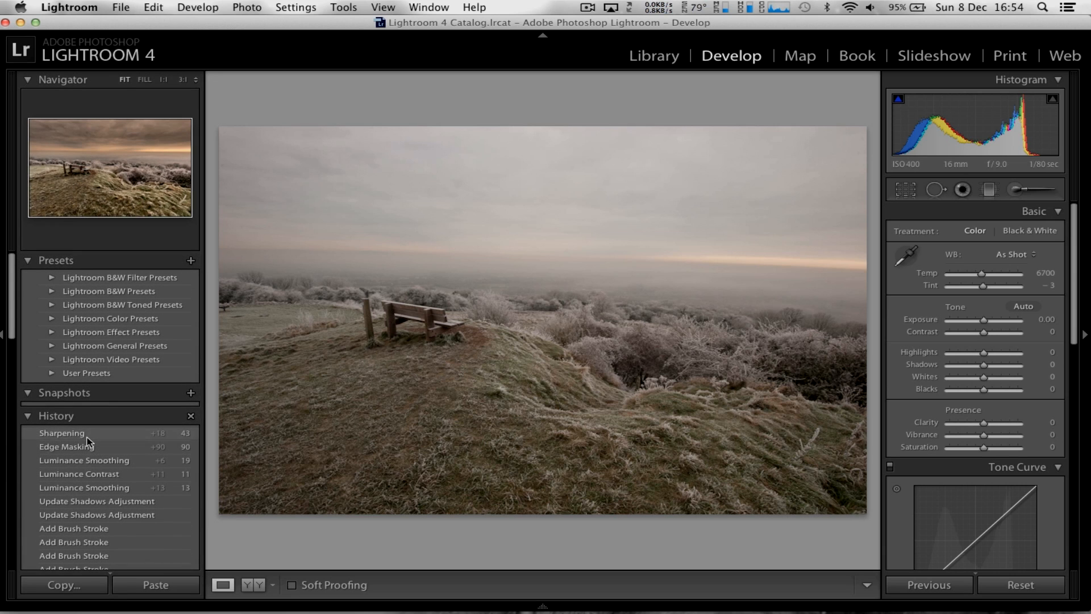
pyautogui.click(87, 436)
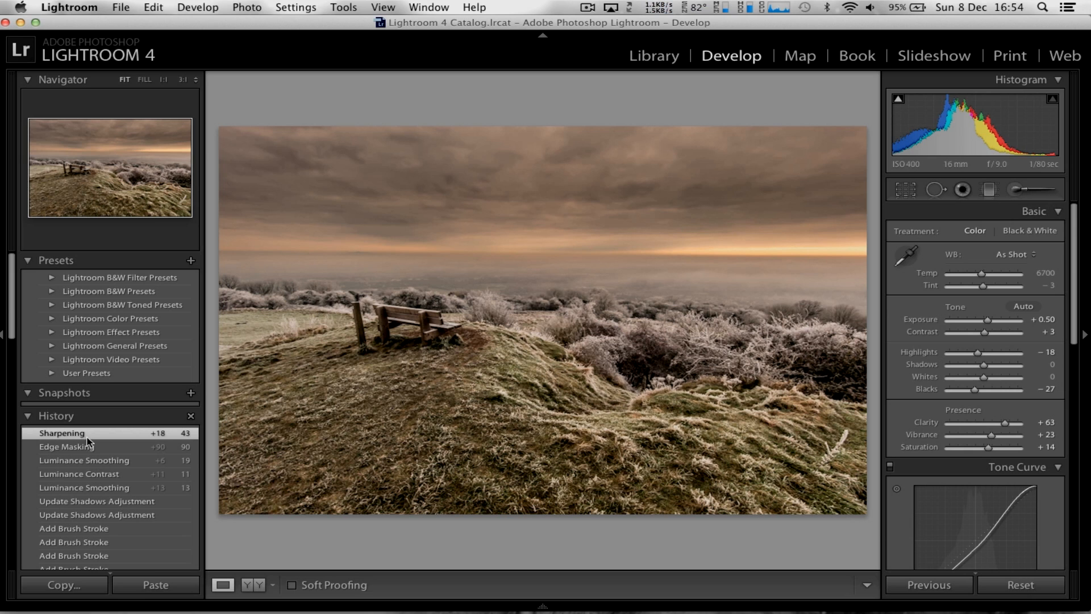